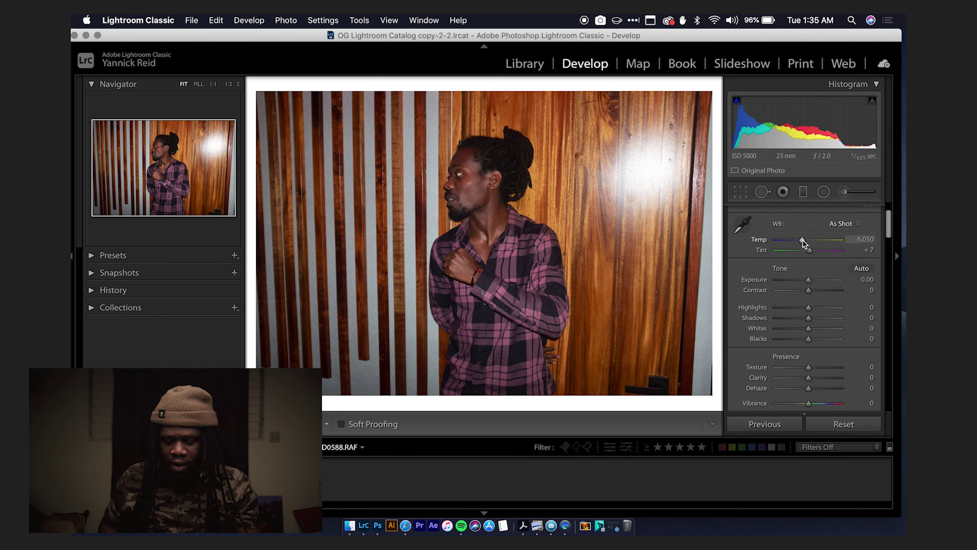
Set the white balance to temperature 6,500 and tint +11, sampling the man's eye and the grey wall strip with the White Balance Selector
mouse_move(803, 241)
left_mouse_down()
mouse_move(820, 241)
mouse_move(792, 240)
mouse_move(819, 240)
mouse_move(804, 250)
mouse_move(807, 240)
mouse_move(817, 252)
mouse_move(804, 248)
left_mouse_up()
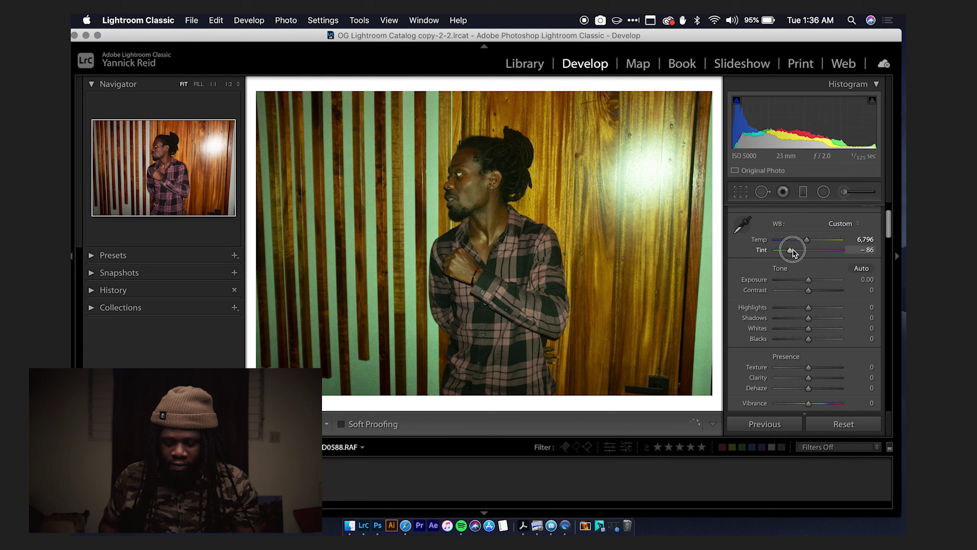
mouse_move(806, 250)
left_mouse_down()
mouse_move(816, 250)
mouse_move(774, 240)
mouse_move(848, 236)
mouse_move(783, 251)
mouse_move(839, 251)
mouse_move(792, 247)
mouse_move(807, 243)
left_mouse_up()
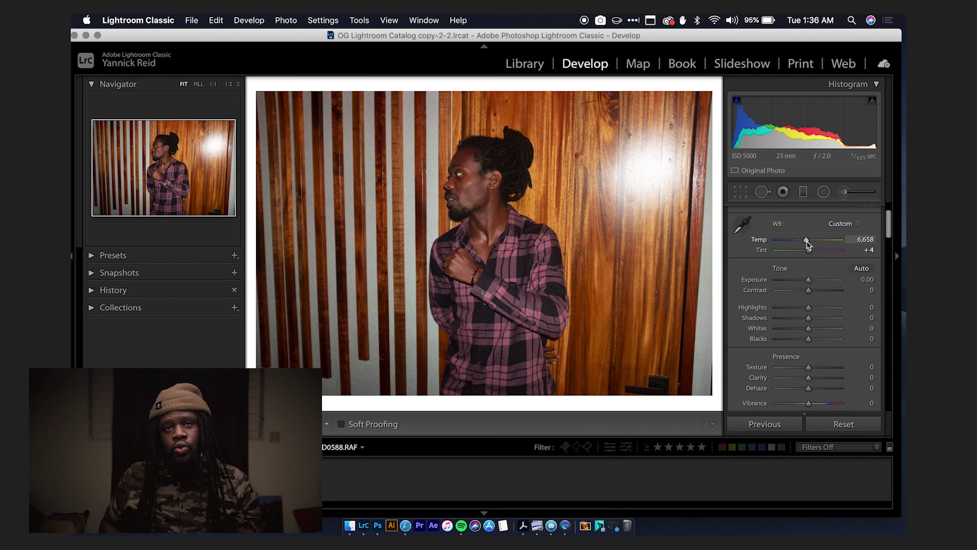
left_click(744, 225)
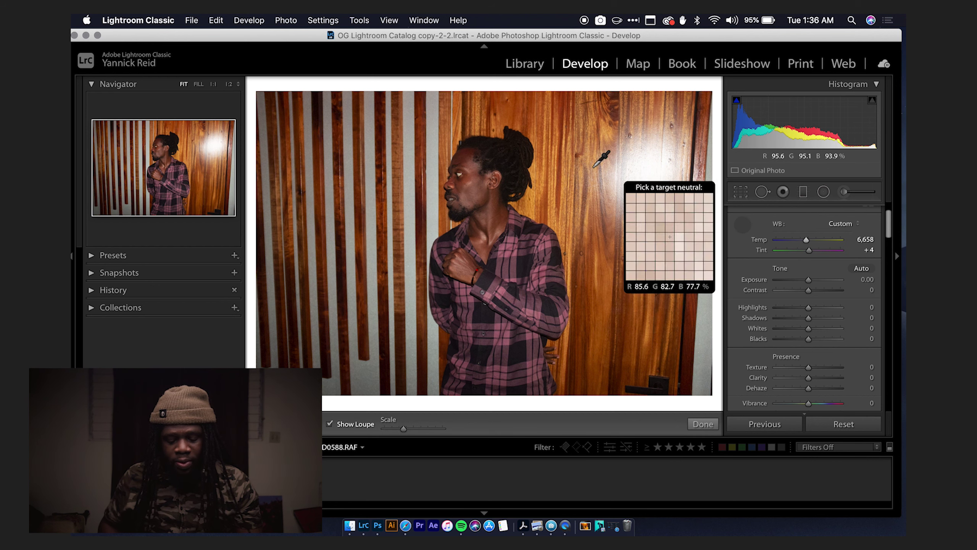
left_click(460, 175)
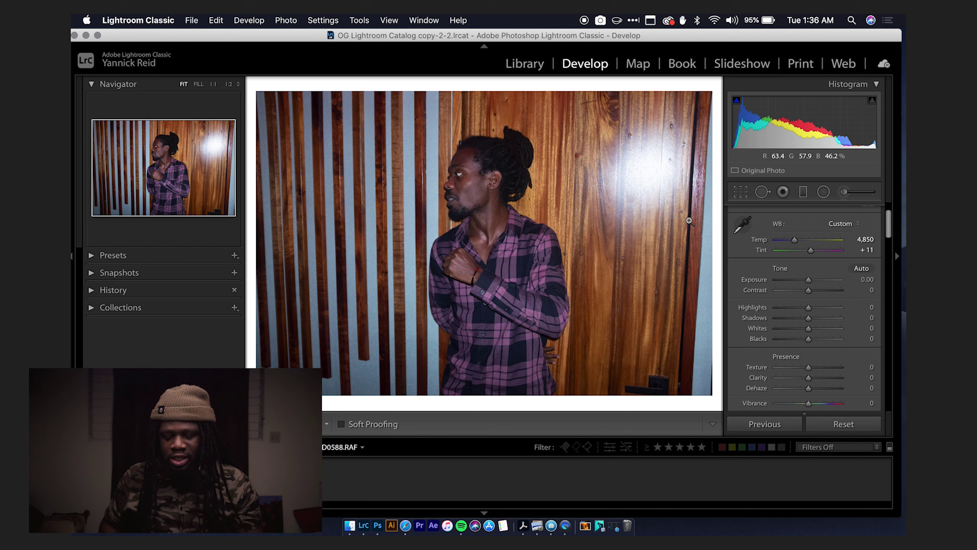
left_click(742, 224)
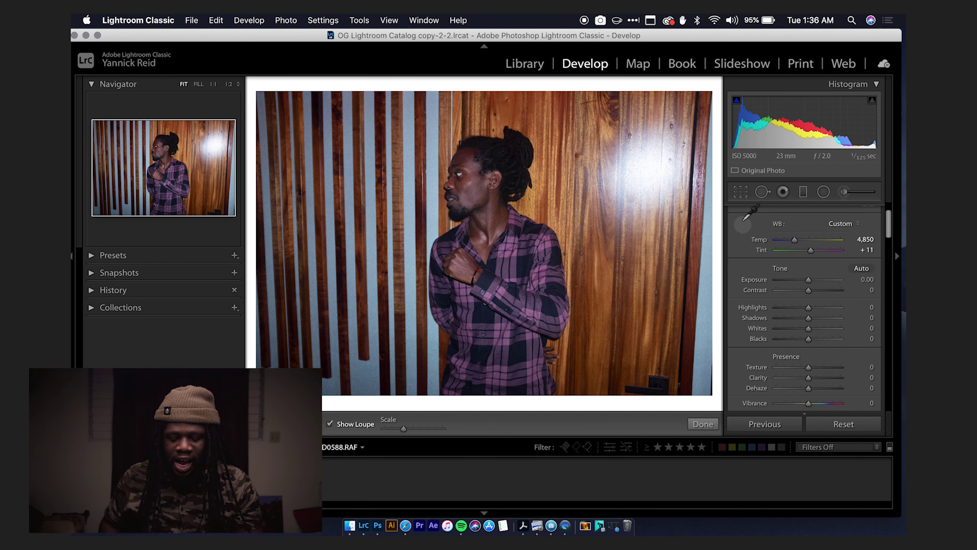
left_click(432, 189)
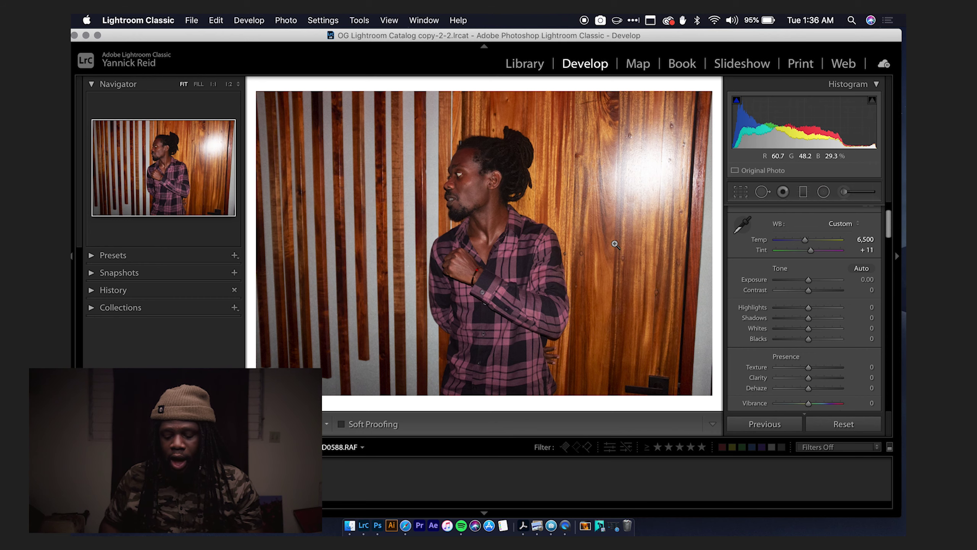
Set exposure to +0.10, contrast to -2, highlights to +2, shadows to -3, whites to +5 and blacks to +5
left_click_drag(809, 282, 808, 331)
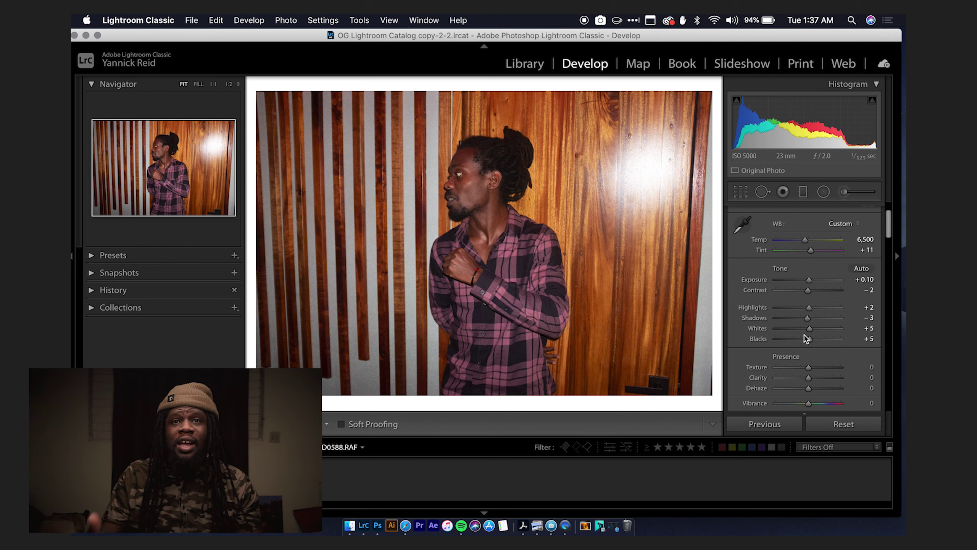
Set texture to -2, clarity to +3 and dehaze to -1, checking the texture effect on the man's skin and shirt up close
scroll(807, 338, "down", 2)
mouse_move(808, 339)
left_mouse_down()
mouse_move(822, 338)
mouse_move(801, 339)
left_mouse_up()
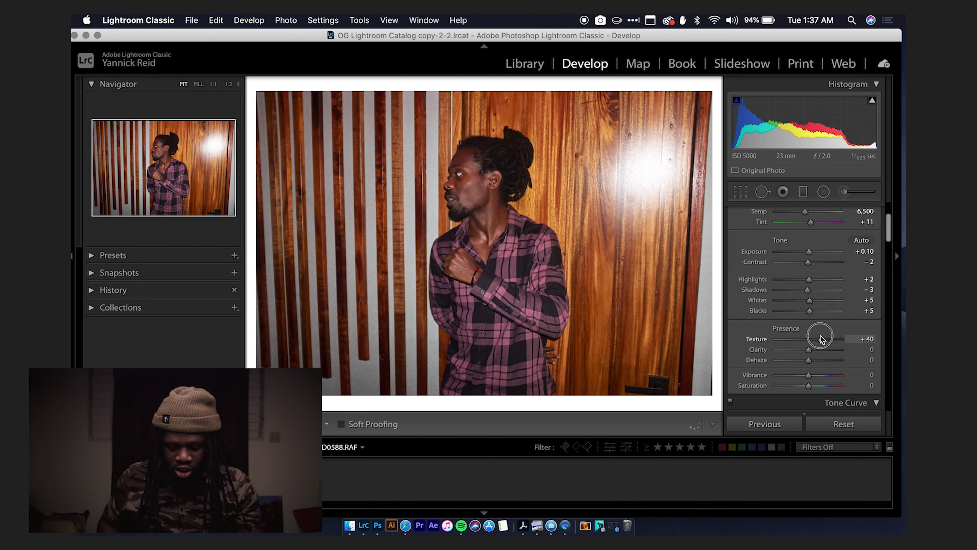
left_click(524, 249)
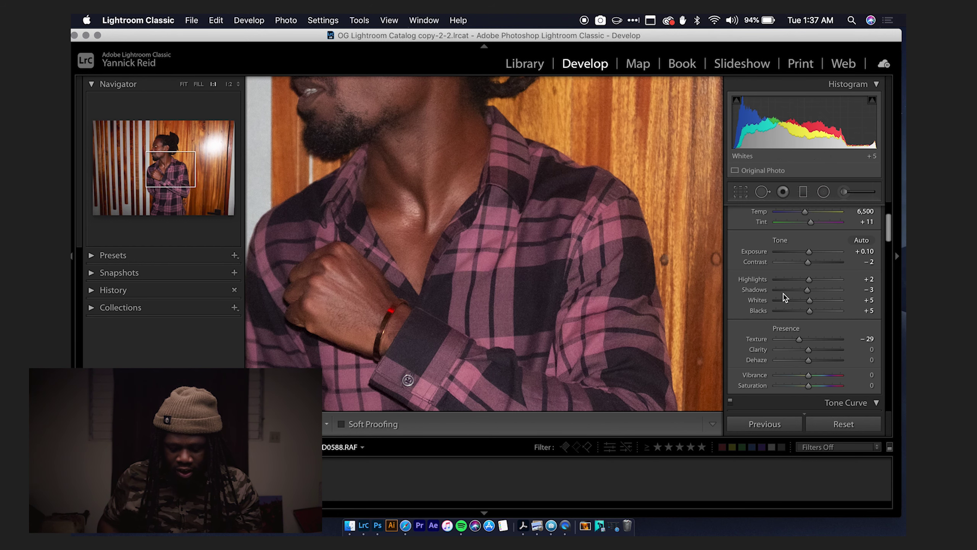
mouse_move(813, 340)
left_mouse_down()
mouse_move(785, 340)
mouse_move(799, 338)
left_mouse_up()
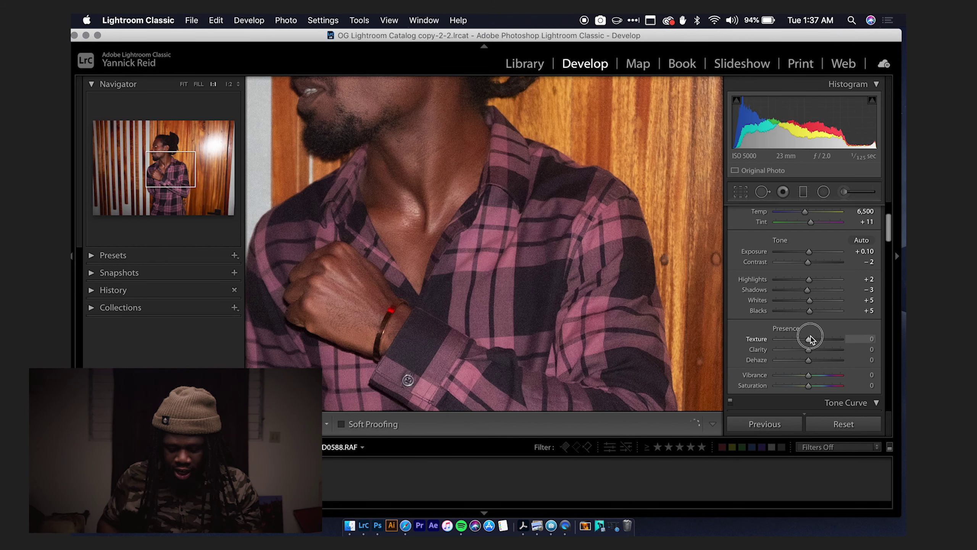
mouse_move(809, 351)
left_mouse_down()
mouse_move(790, 346)
mouse_move(829, 345)
mouse_move(809, 352)
mouse_move(777, 334)
mouse_move(835, 332)
mouse_move(794, 330)
mouse_move(831, 334)
mouse_move(799, 335)
mouse_move(780, 351)
mouse_move(830, 350)
mouse_move(789, 350)
mouse_move(821, 351)
mouse_move(808, 353)
left_mouse_up()
key("z")
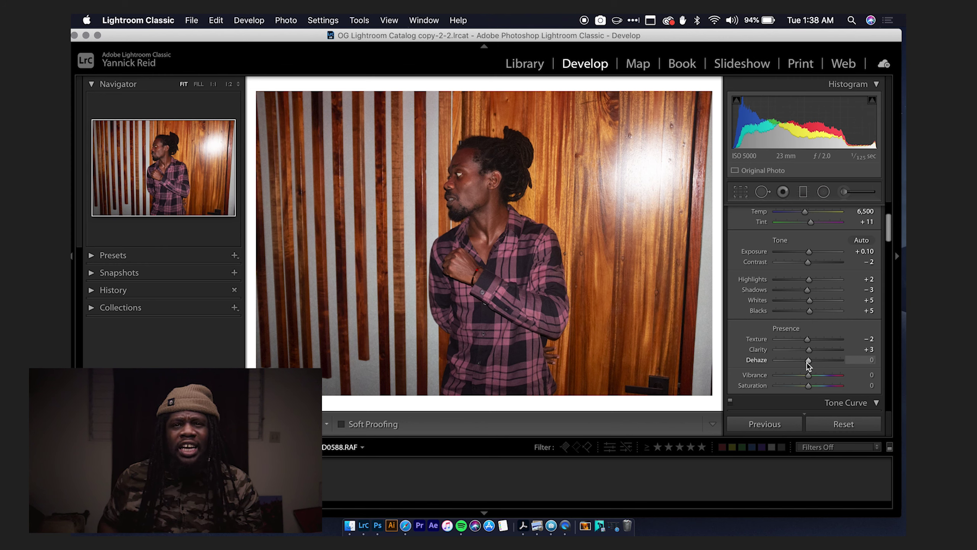
mouse_move(807, 361)
left_mouse_down()
mouse_move(783, 363)
mouse_move(831, 360)
mouse_move(810, 364)
left_mouse_up()
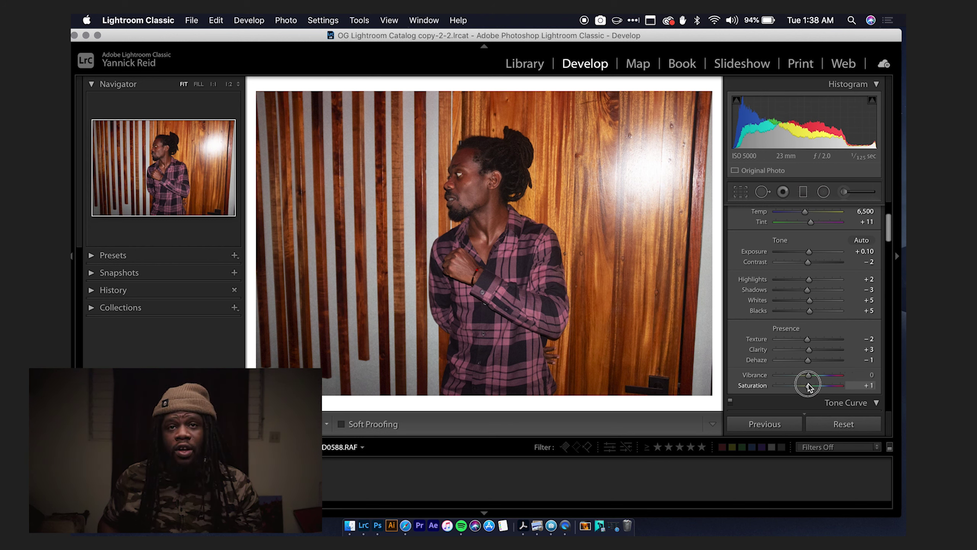
Try saturation and vibrance at their extremes, and set vibrance to -3 and saturation to -2
left_click_drag(809, 386, 856, 371)
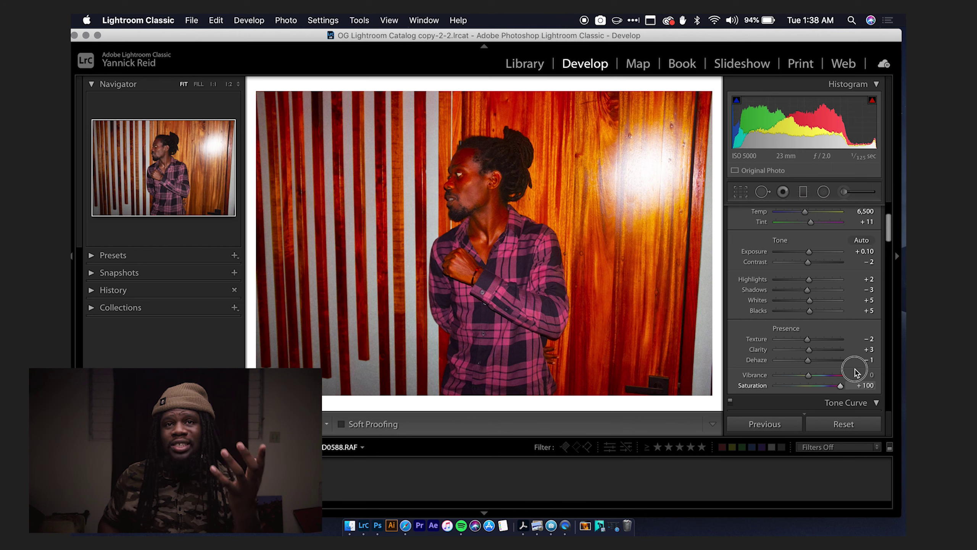
left_click_drag(837, 378, 810, 388)
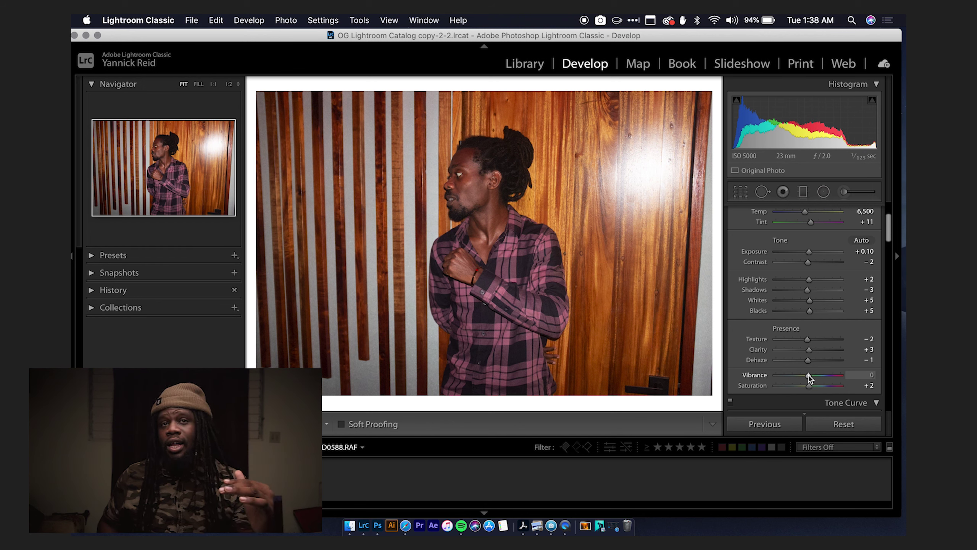
left_click_drag(809, 378, 849, 382)
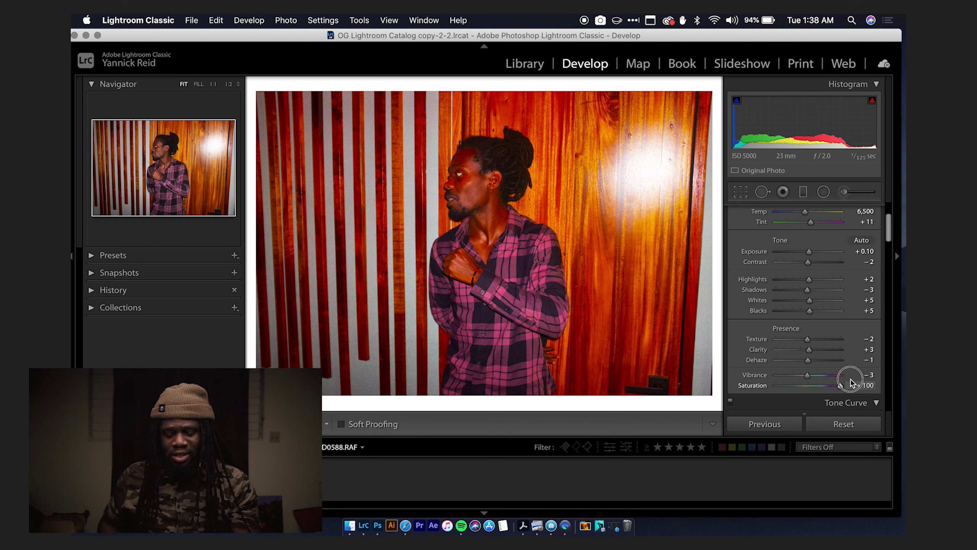
left_click_drag(839, 385, 766, 377)
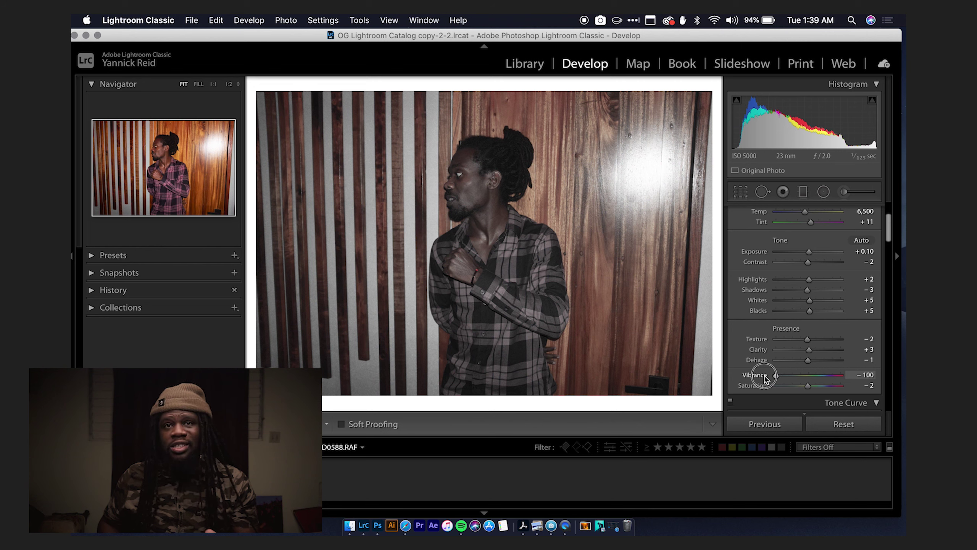
left_click_drag(765, 379, 803, 393)
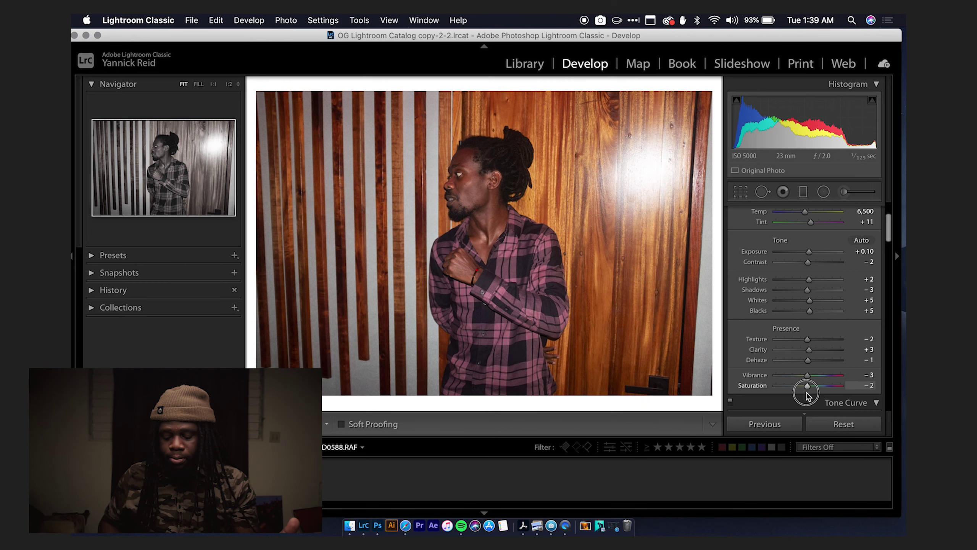
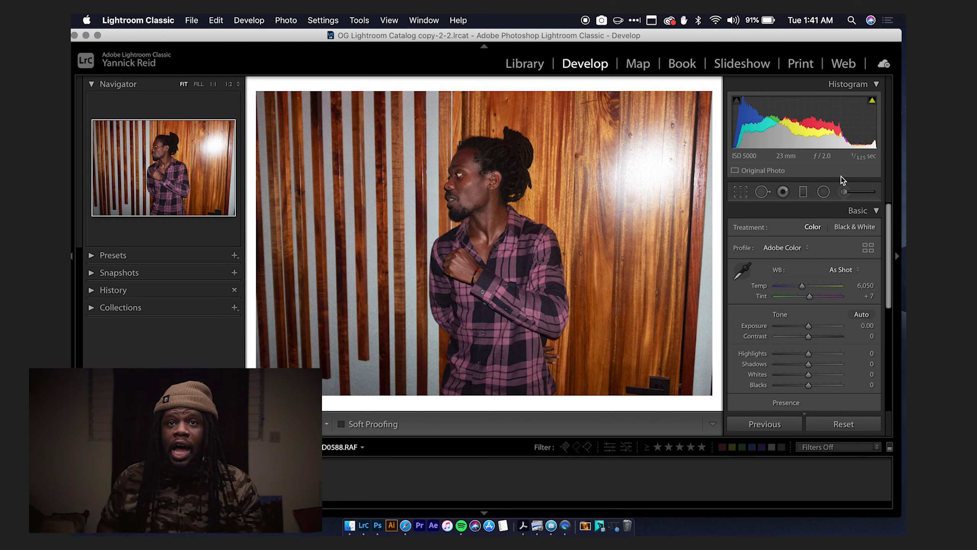
Start Crop & Straighten and try resizing the crop frame from its edges with the Original aspect ratio locked
left_click(739, 192)
left_click_drag(709, 243, 735, 236)
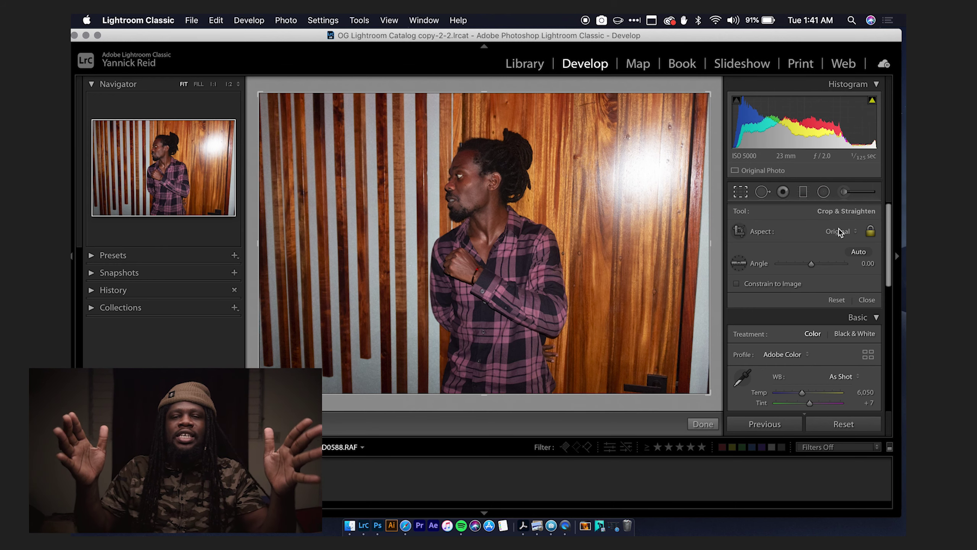
left_click_drag(708, 238, 671, 231)
left_click_drag(303, 241, 328, 239)
left_click_drag(459, 219, 452, 253)
mouse_move(483, 135)
left_mouse_down()
mouse_move(476, 143)
mouse_move(487, 127)
mouse_move(484, 164)
mouse_move(484, 126)
left_mouse_up()
left_click_drag(470, 351, 477, 402)
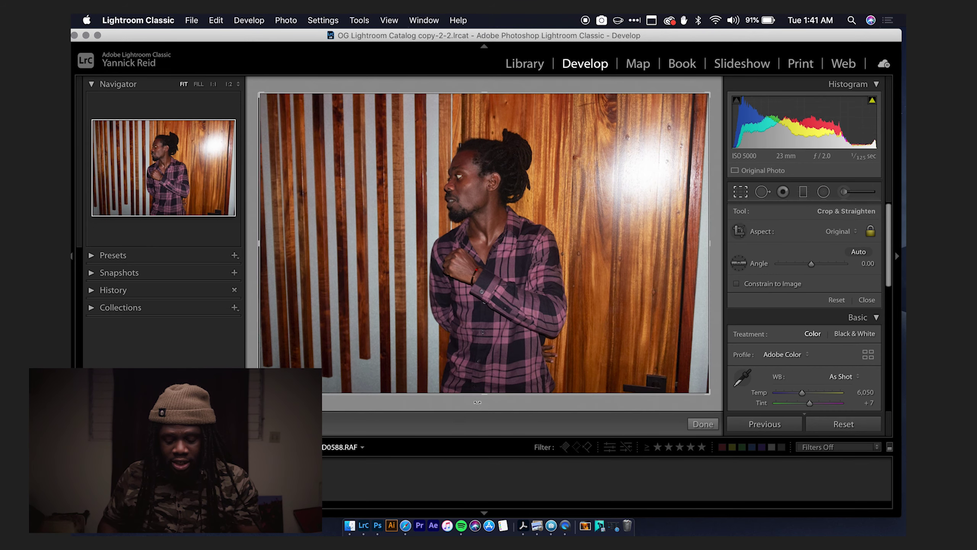
Unlock the crop's aspect ratio, narrow the frame's width freely and reposition the photo to centre the man
left_click(848, 234)
left_click(840, 237)
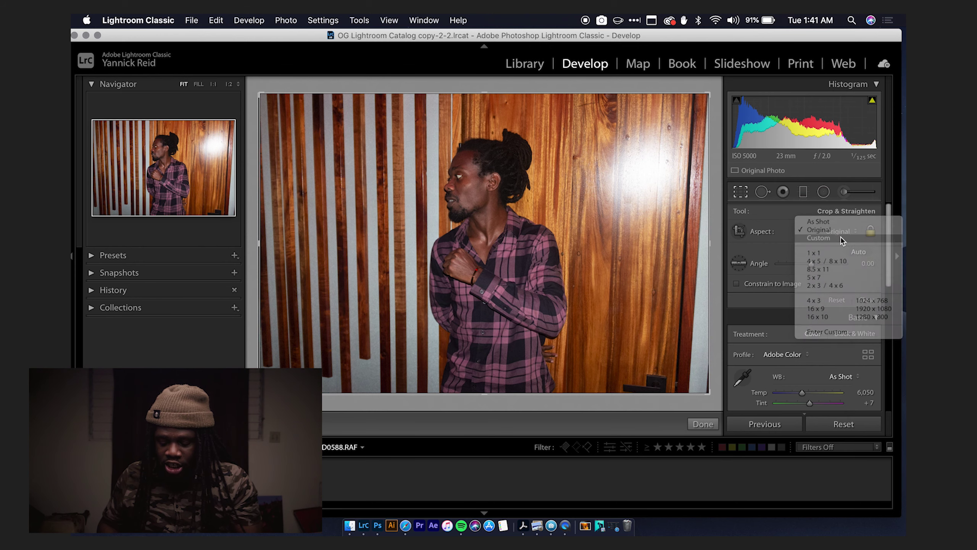
left_click(866, 232)
left_click_drag(710, 242, 647, 254)
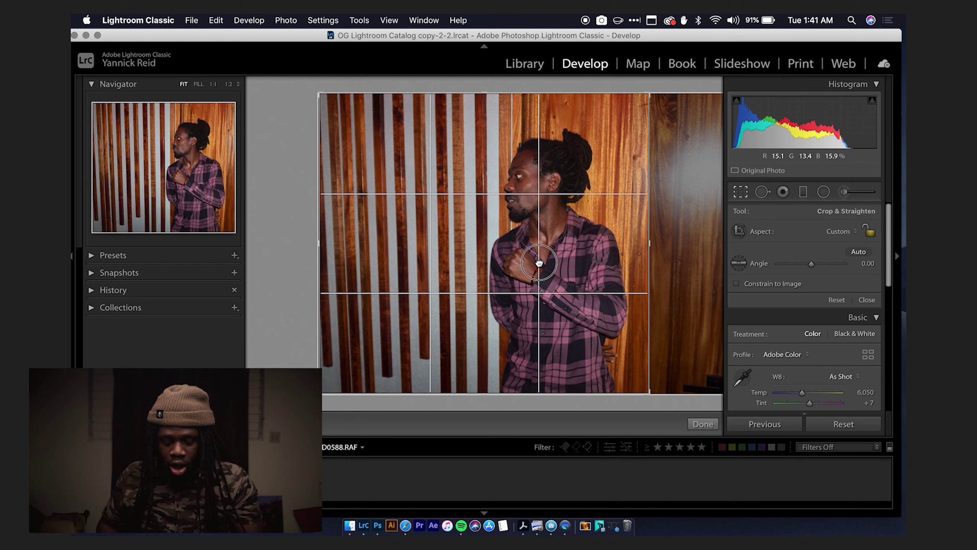
left_click_drag(579, 261, 488, 256)
Set the crop's aspect ratio to 1 x 1 and shrink the frame around the man's head and upper body
left_click(833, 232)
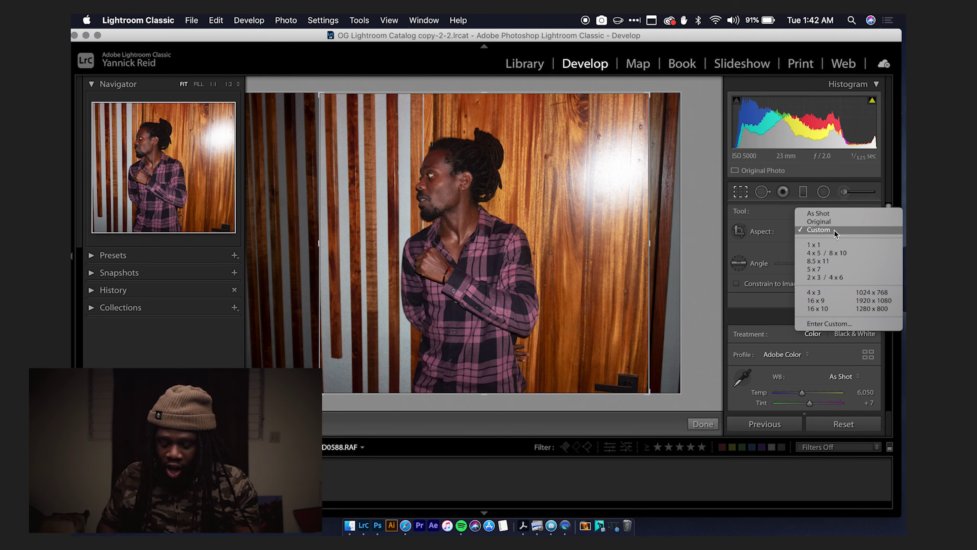
left_click(823, 242)
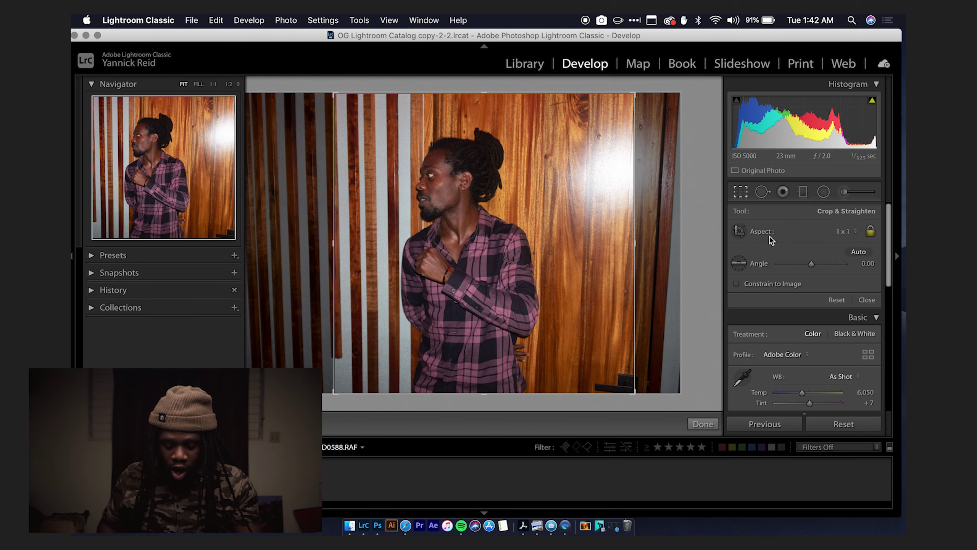
left_click_drag(639, 242, 572, 250)
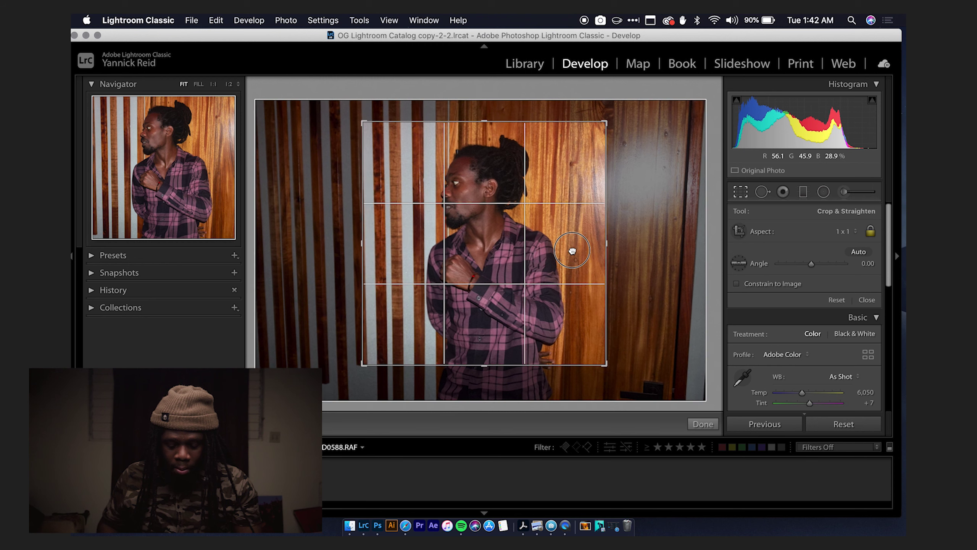
Try the 4 x 5 / 8 x 10 and 5 x 7 crop ratios with an enlarged frame, and return the aspect ratio to Original
left_click(846, 231)
left_click(835, 239)
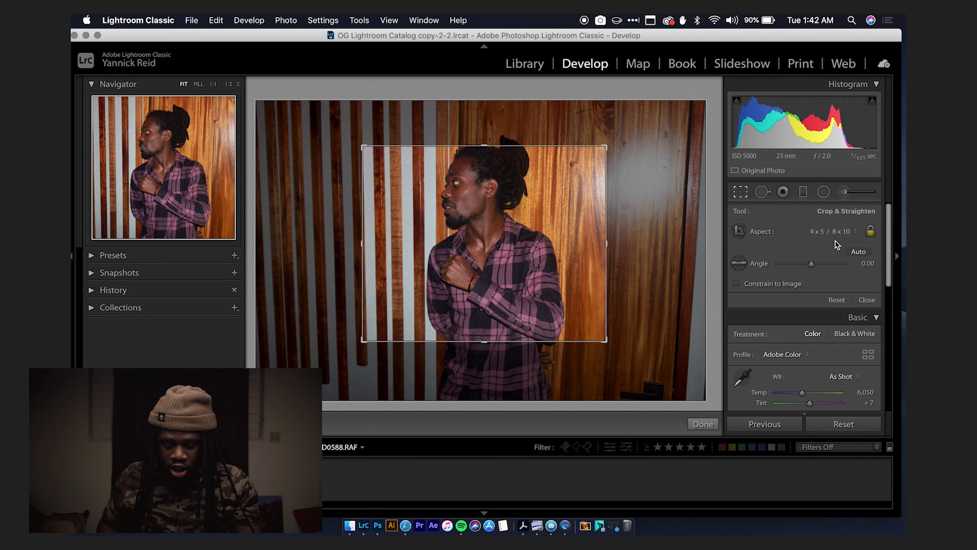
left_click(833, 229)
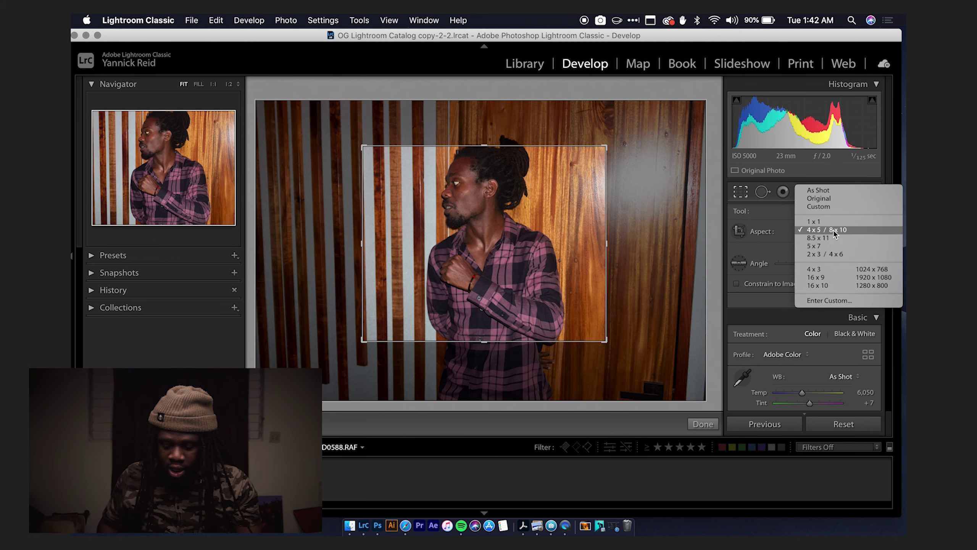
left_click(825, 248)
left_click_drag(598, 236, 655, 243)
left_click_drag(395, 225, 253, 246)
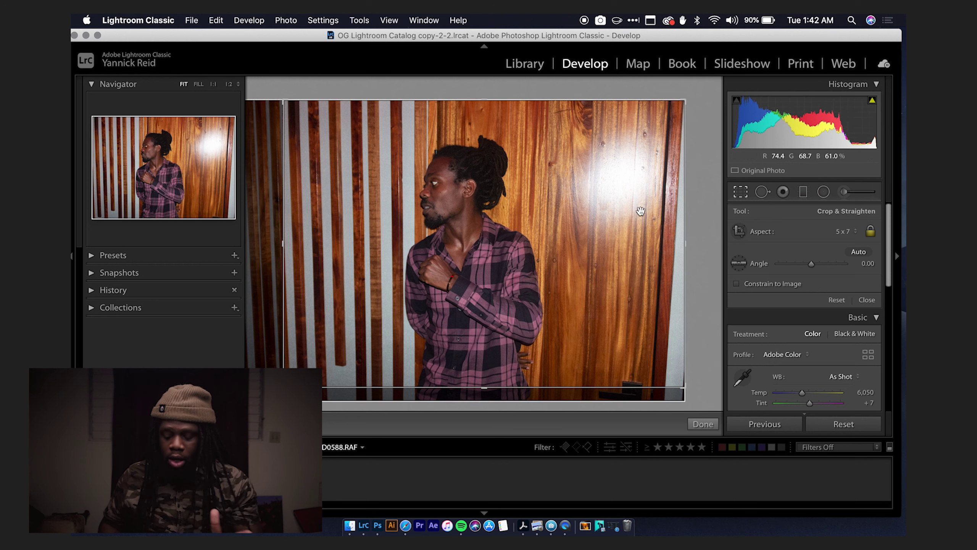
left_click(838, 231)
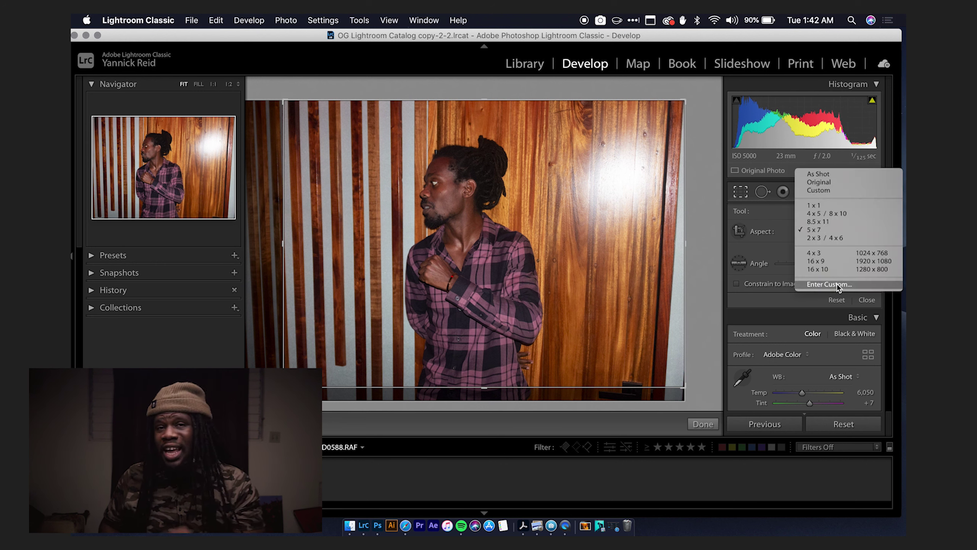
left_click(840, 182)
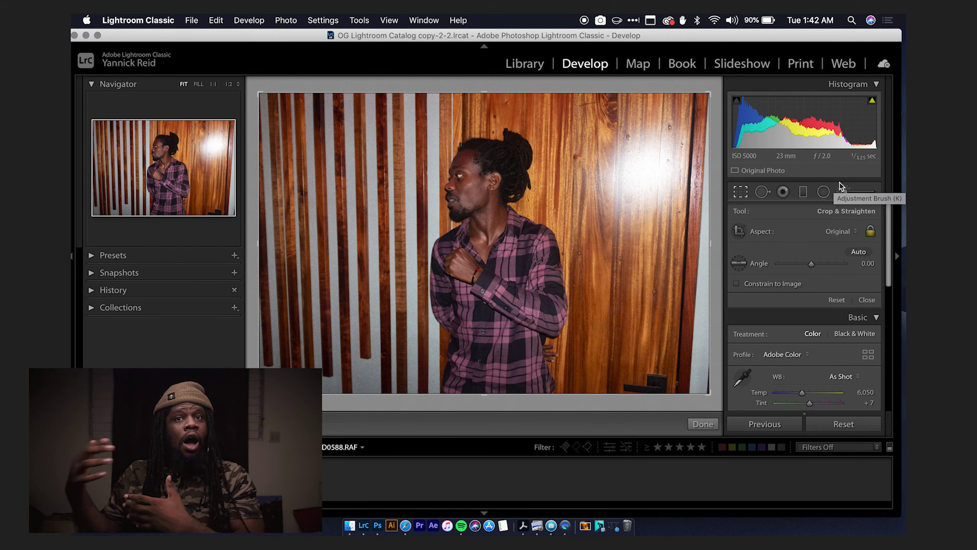
Try a 1 x 1 crop with the photo shifted slightly inside the frame, and reset the crop
left_click(839, 231)
left_click(829, 253)
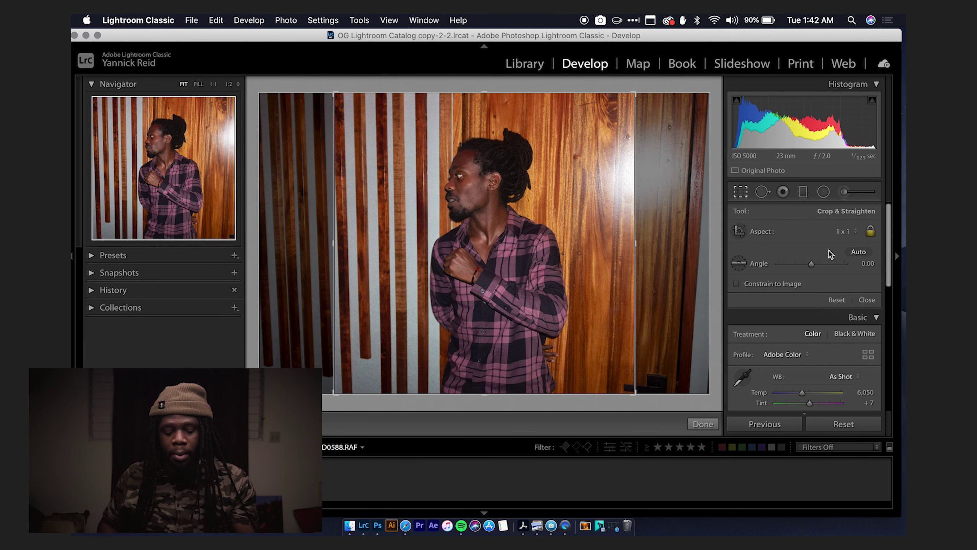
left_click_drag(561, 250, 553, 250)
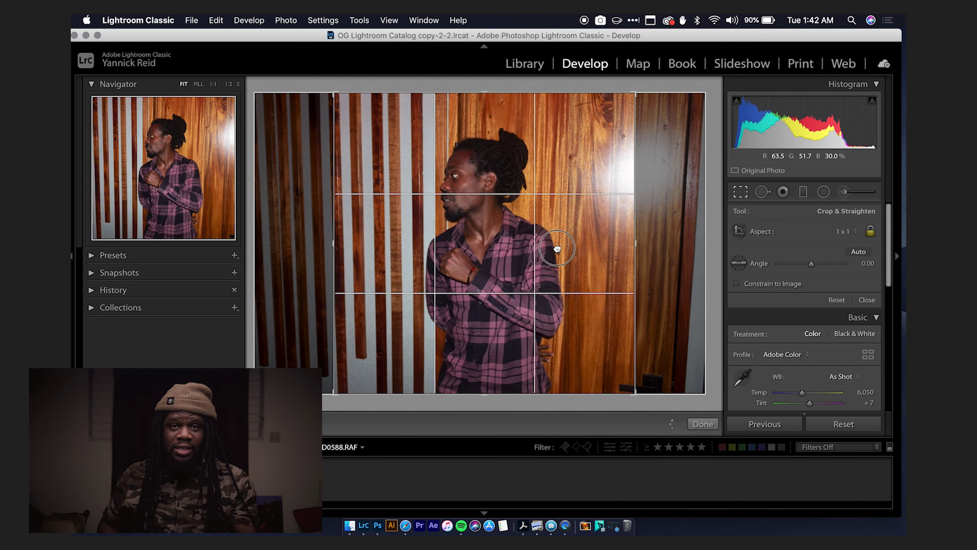
key("super+alt+r")
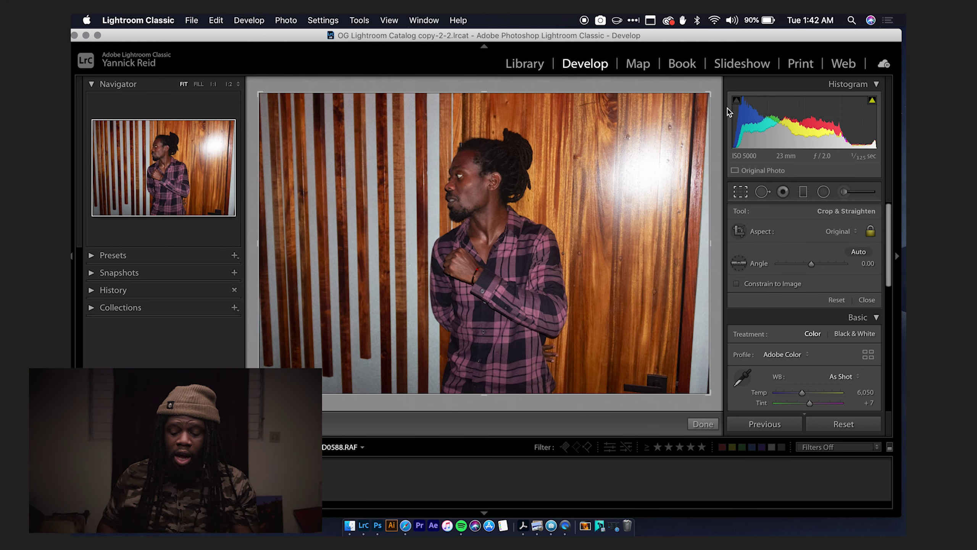
Rotate the photo within the crop to an angle of about 1.78 and switch to the next photo
left_click_drag(716, 88, 720, 95)
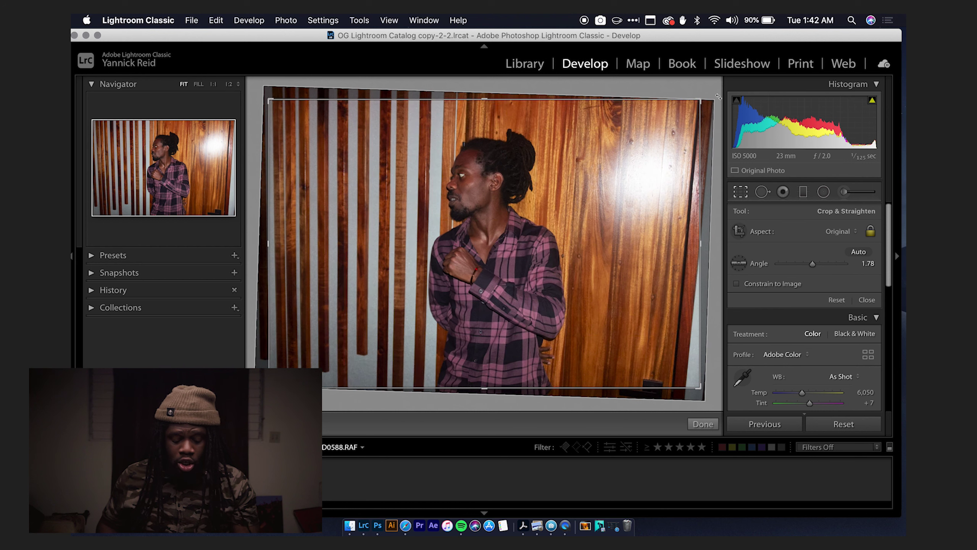
key("super+Right")
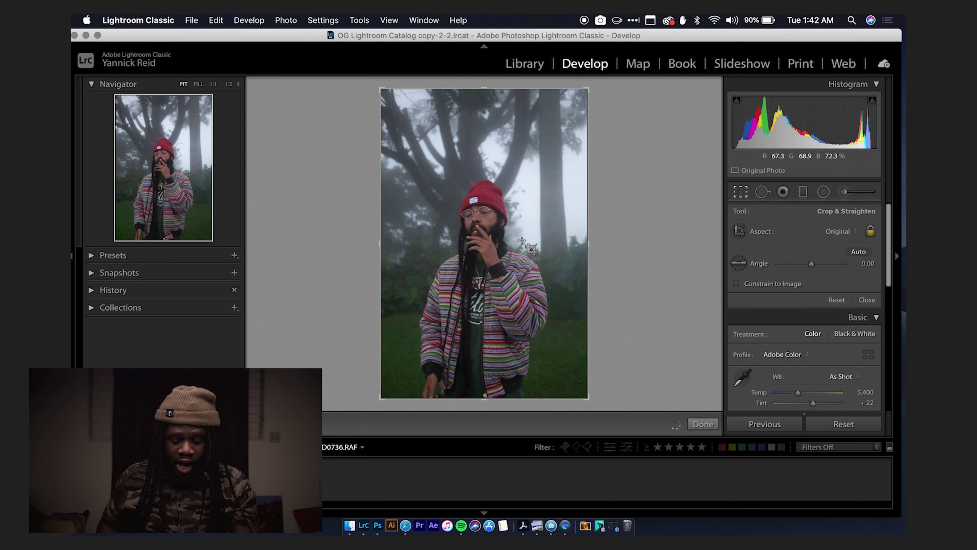
Rotate the photo of the man in the red beanie to a crop angle of about 0.45 and reopen its crop settings
left_click_drag(594, 85, 593, 89)
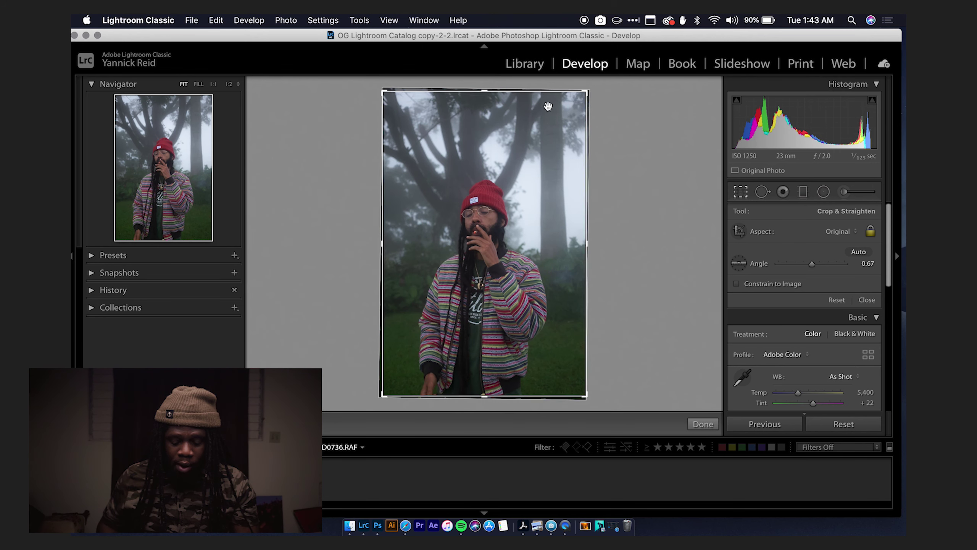
left_click_drag(592, 89, 592, 91)
key("r")
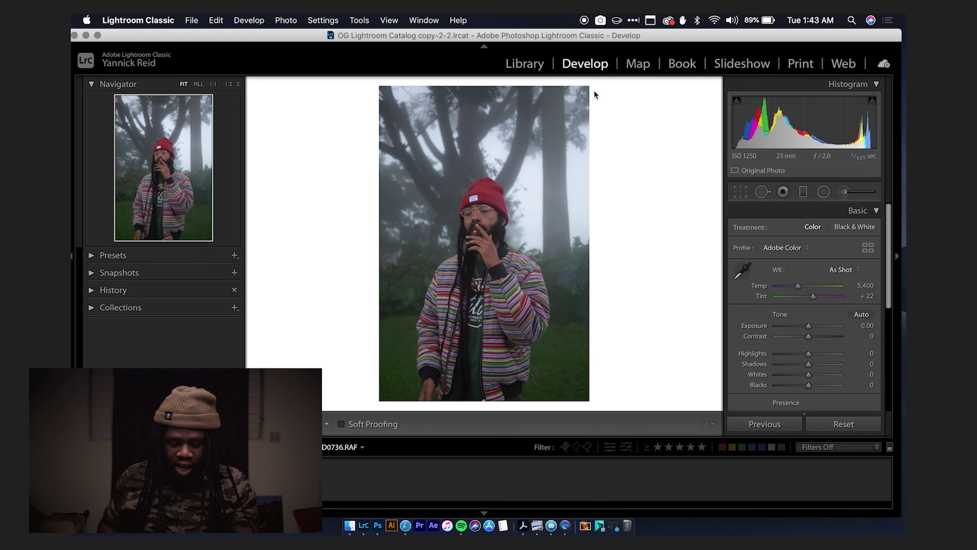
left_click(742, 192)
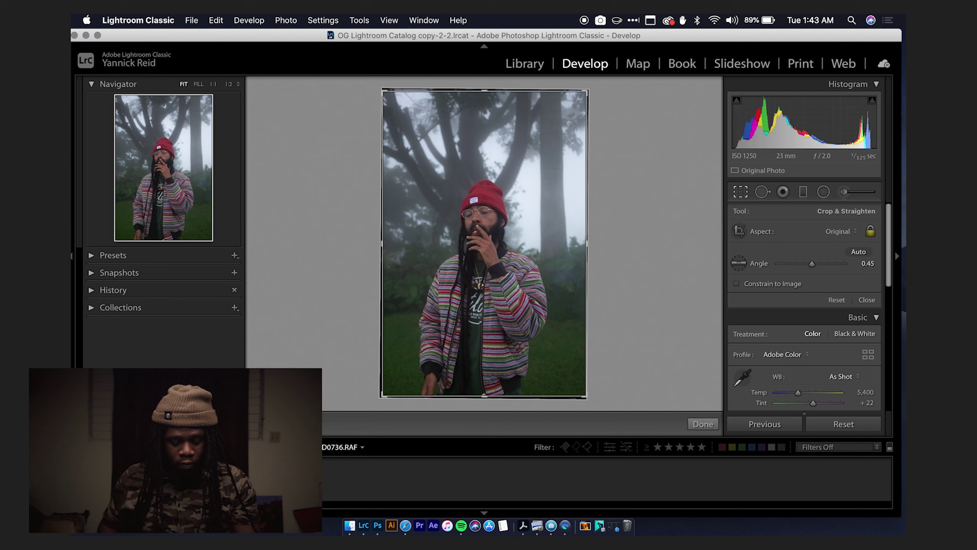
Go to the photo of the man against the wooden wall and heal the spot on his cheek at brush size 37
key("Right")
key("Right")
key("Right")
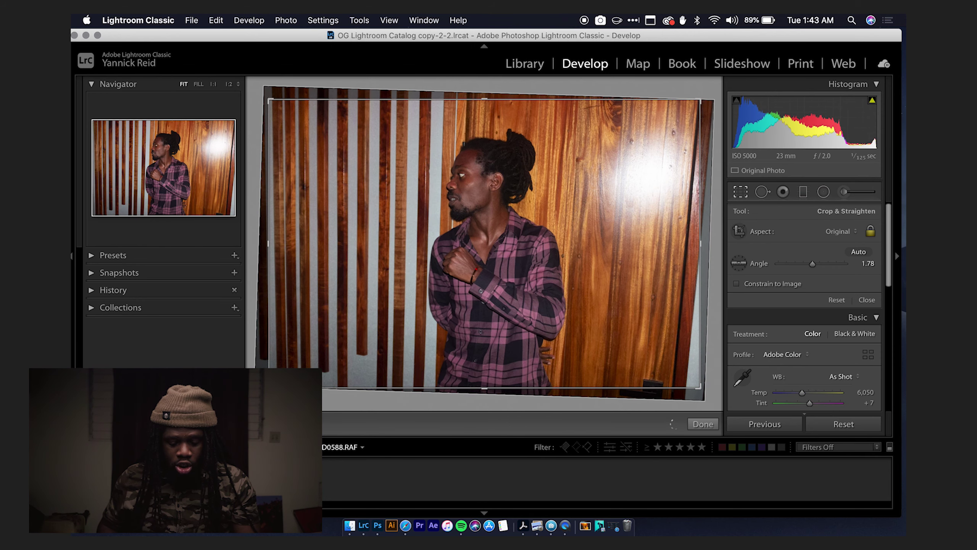
key("r")
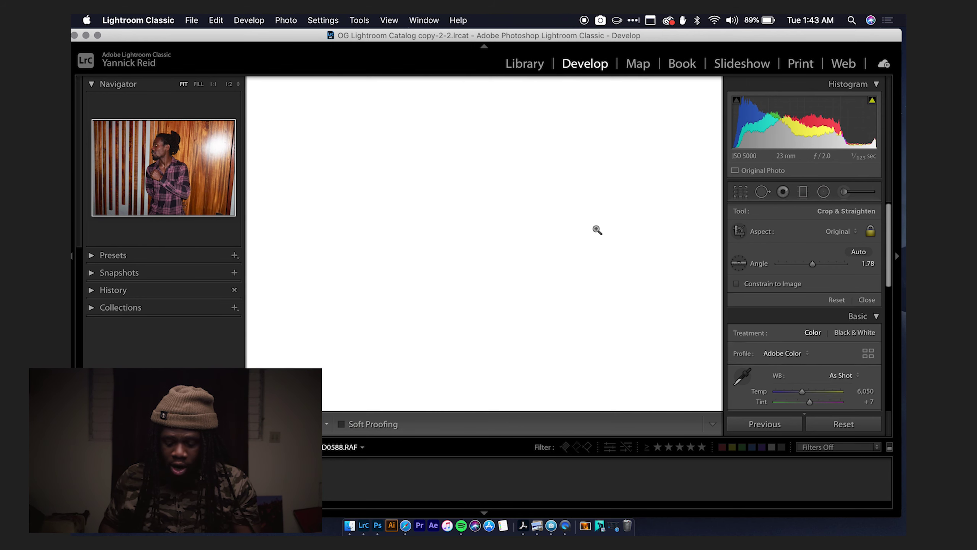
left_click(564, 230)
key("q")
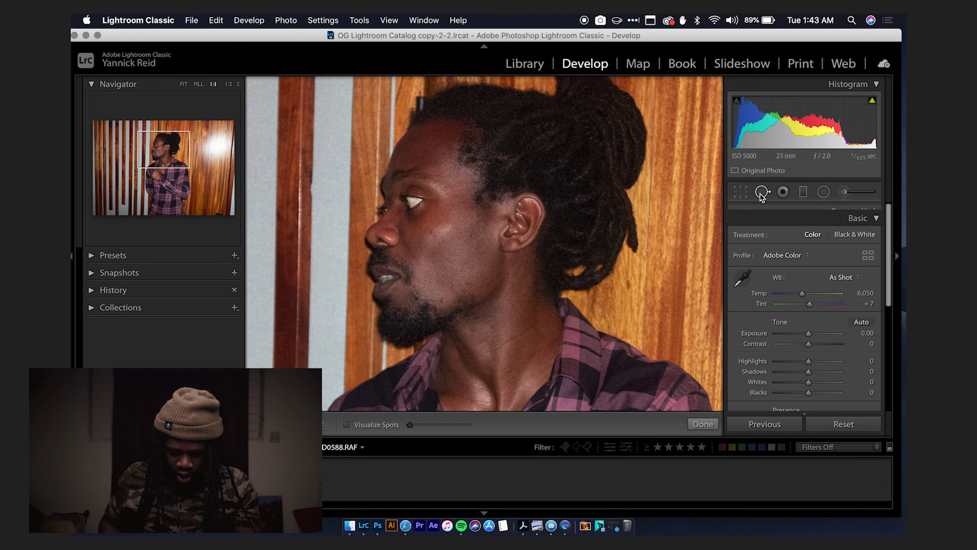
scroll(413, 243, "down", 2)
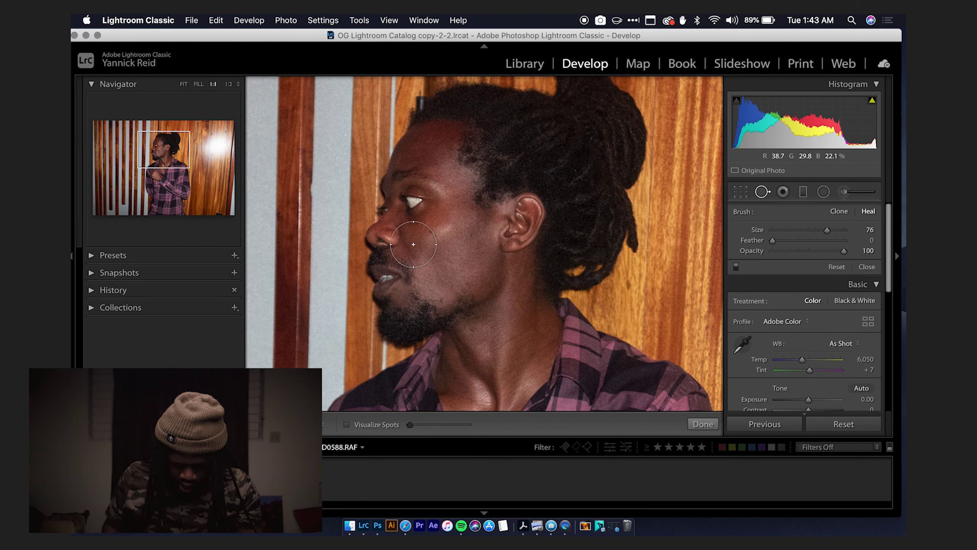
scroll(413, 244, "down", 10)
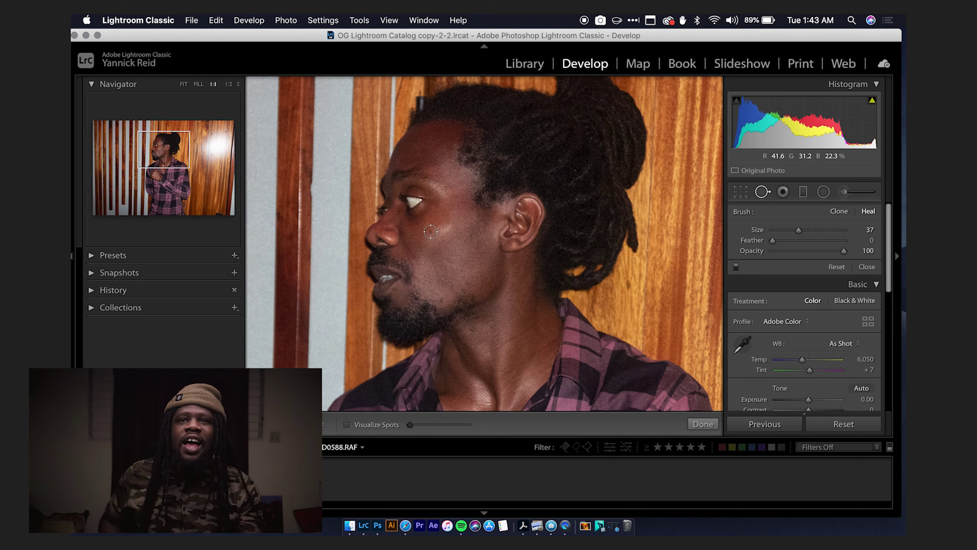
left_click(430, 231)
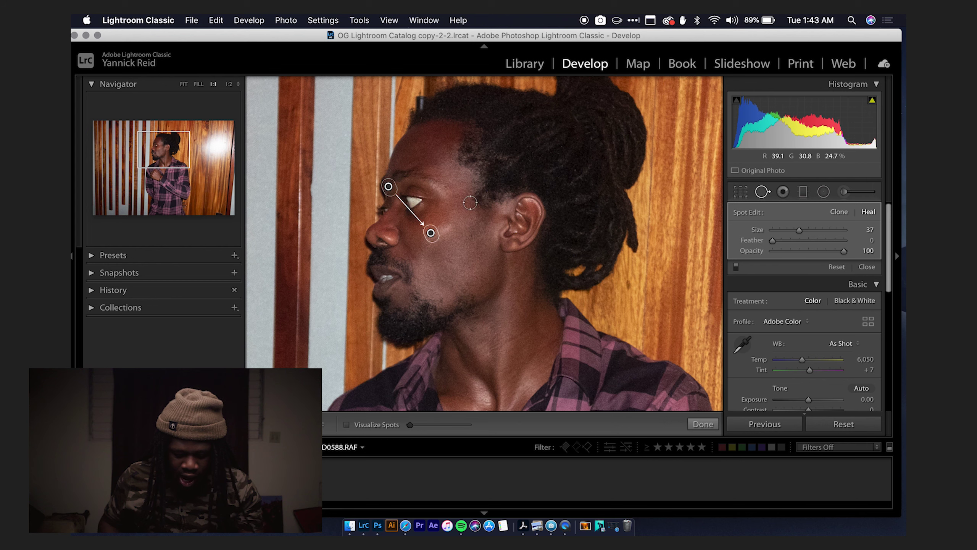
left_click(699, 424)
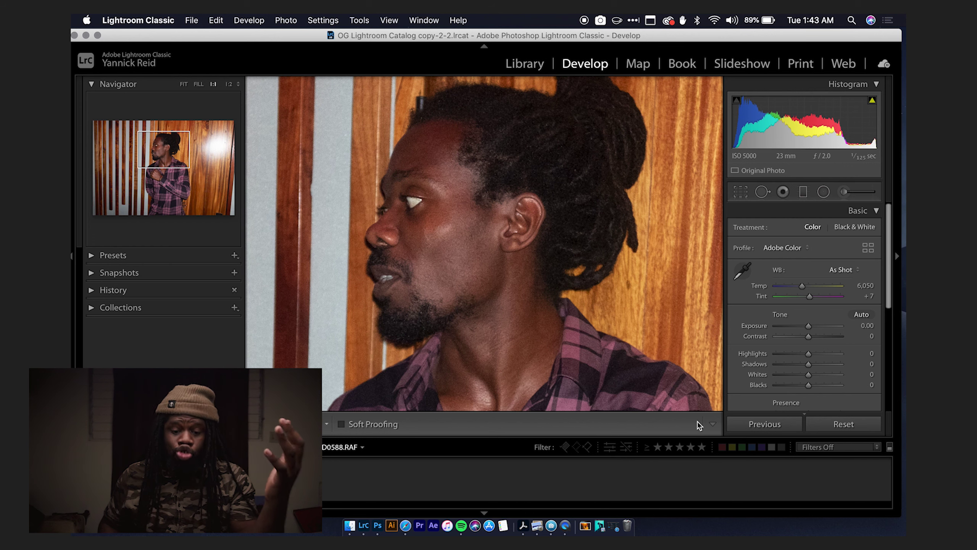
Go to the photo of the man on the couch and examine the bottle on the rug at 1:1
key("Right")
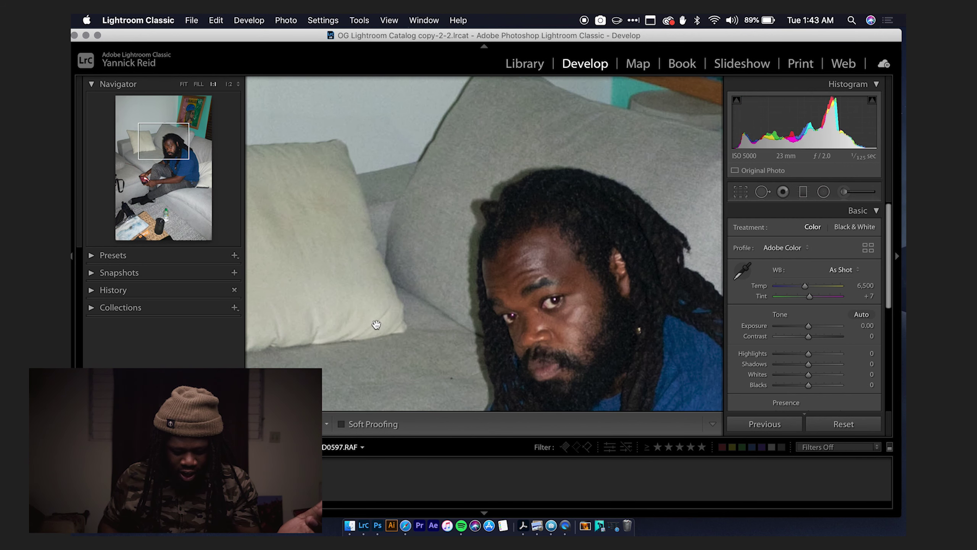
left_click(376, 324)
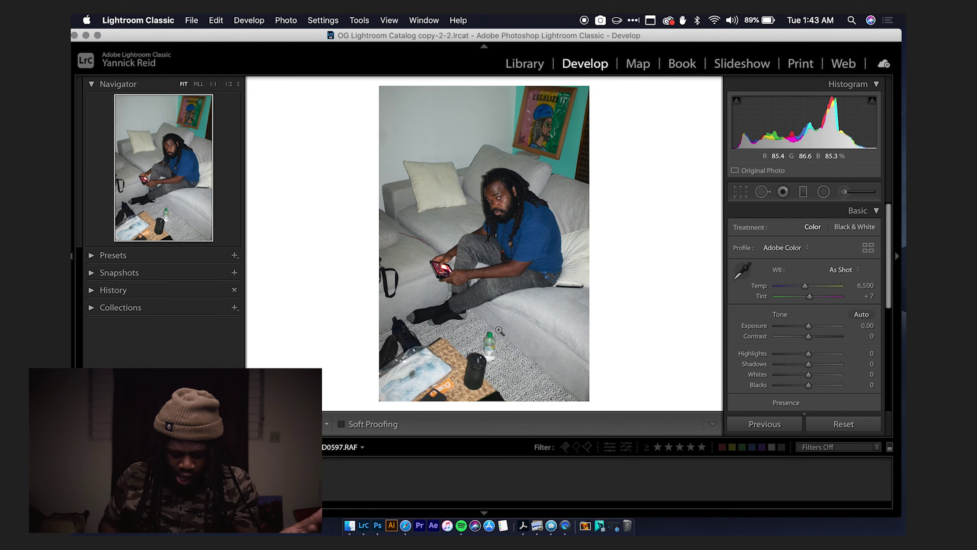
left_click(497, 334)
left_click_drag(497, 335, 474, 263)
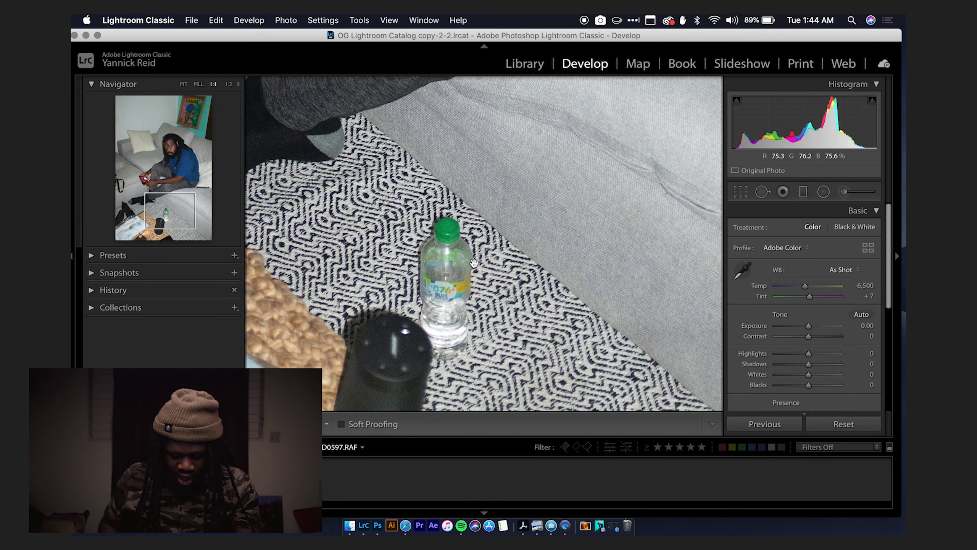
left_click(456, 241)
Go to the street photo and heal away the manhole cover behind the red car with a stroke at brush size 37
key("Right")
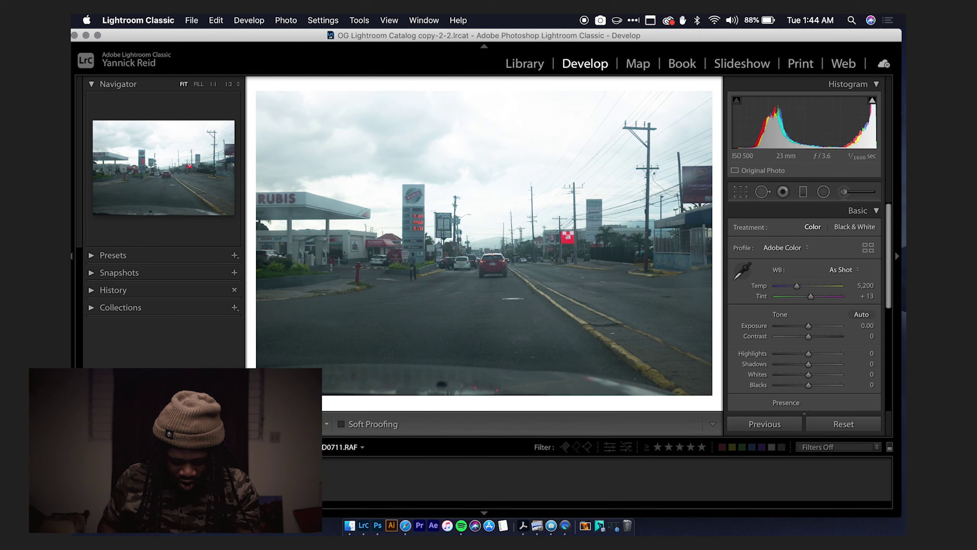
left_click(510, 300)
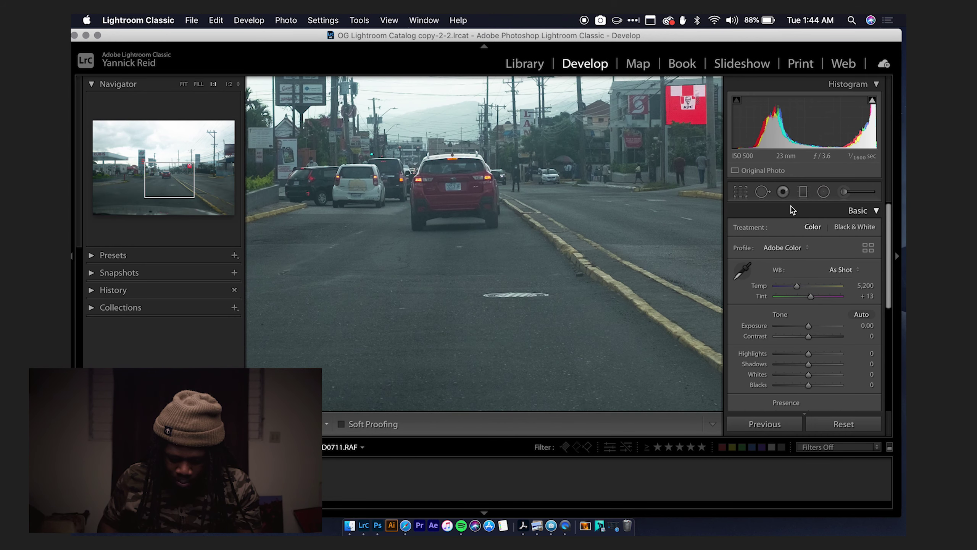
left_click(762, 192)
mouse_move(482, 294)
left_mouse_down()
mouse_move(544, 292)
mouse_move(494, 297)
mouse_move(532, 295)
left_mouse_up()
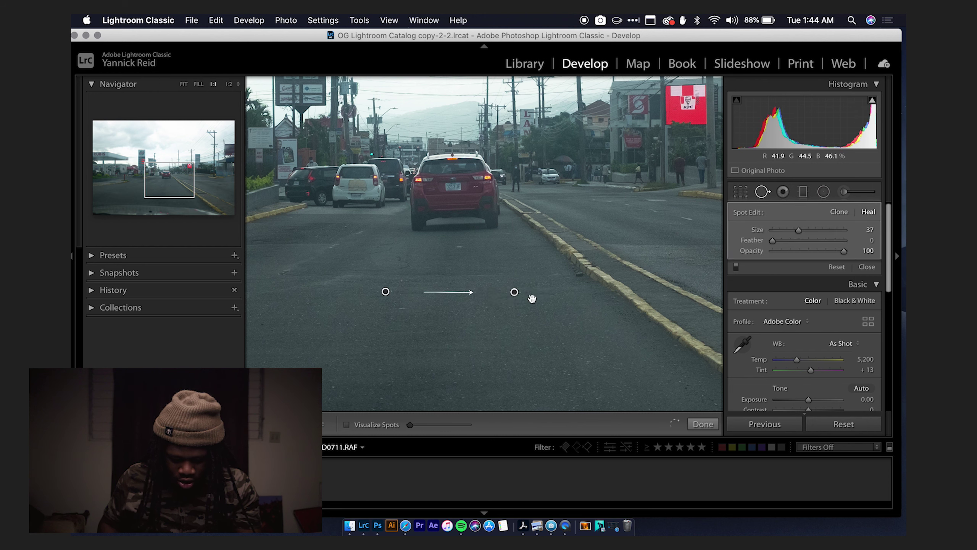
left_click(699, 423)
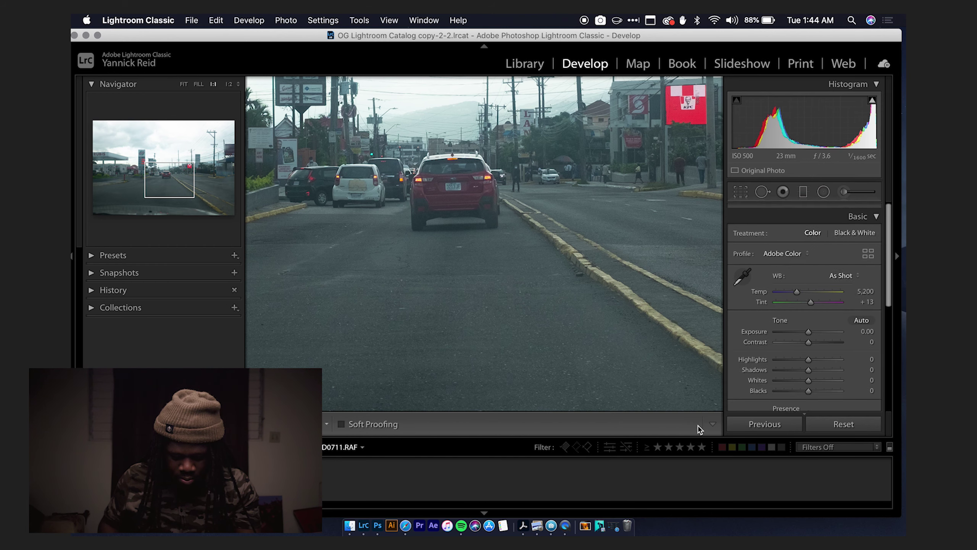
left_click(577, 314)
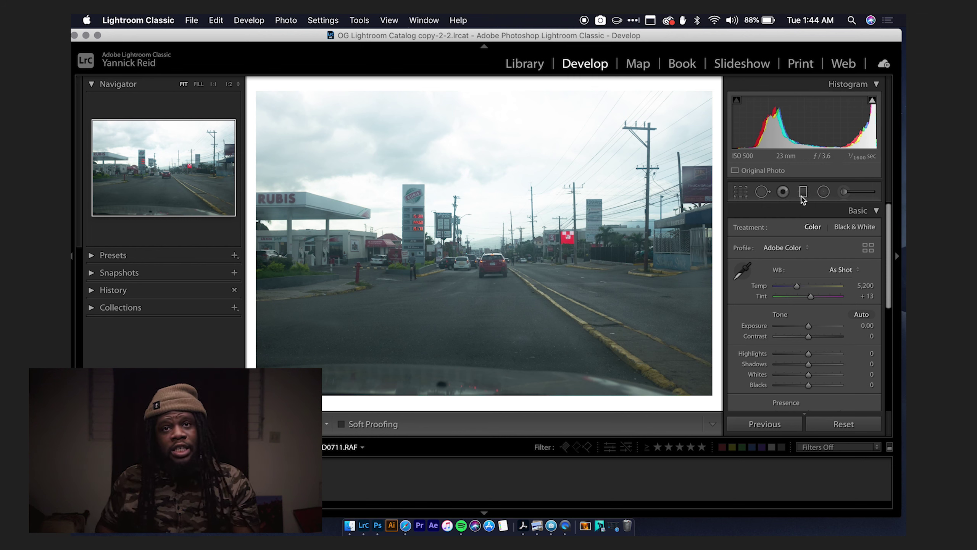
Try the Adjustment Brush over the middle of the street photo with Shadows at 0 and Exposure at -2.69
left_click(821, 190)
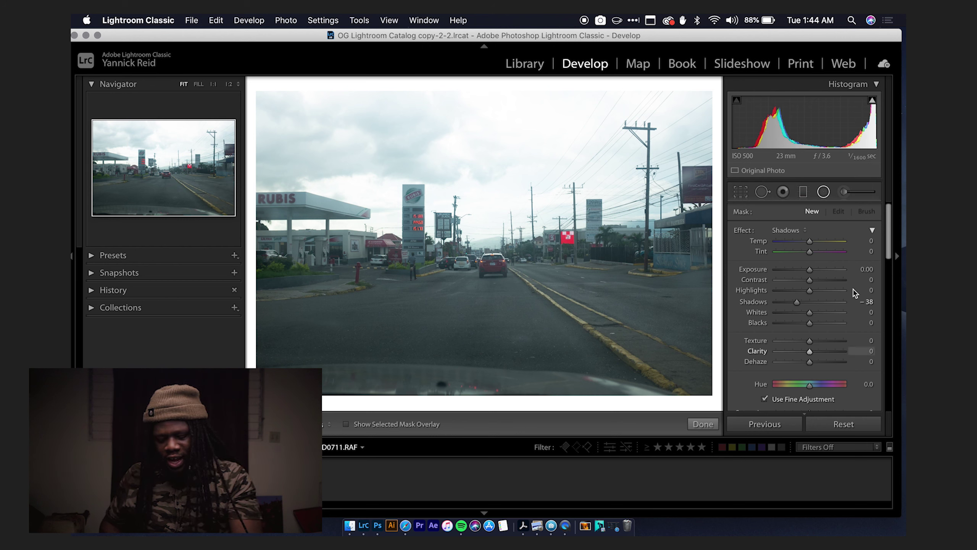
left_click(843, 193)
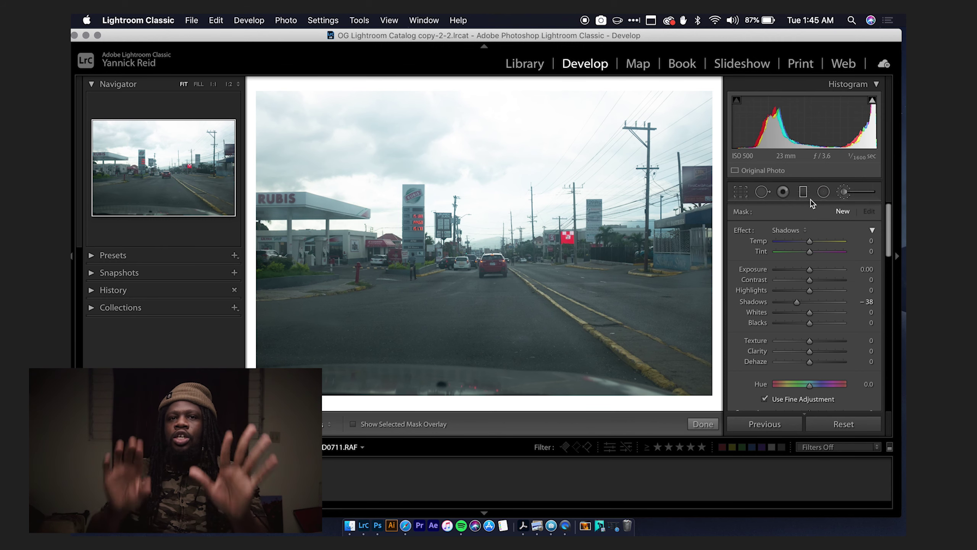
left_click(844, 192)
key("m")
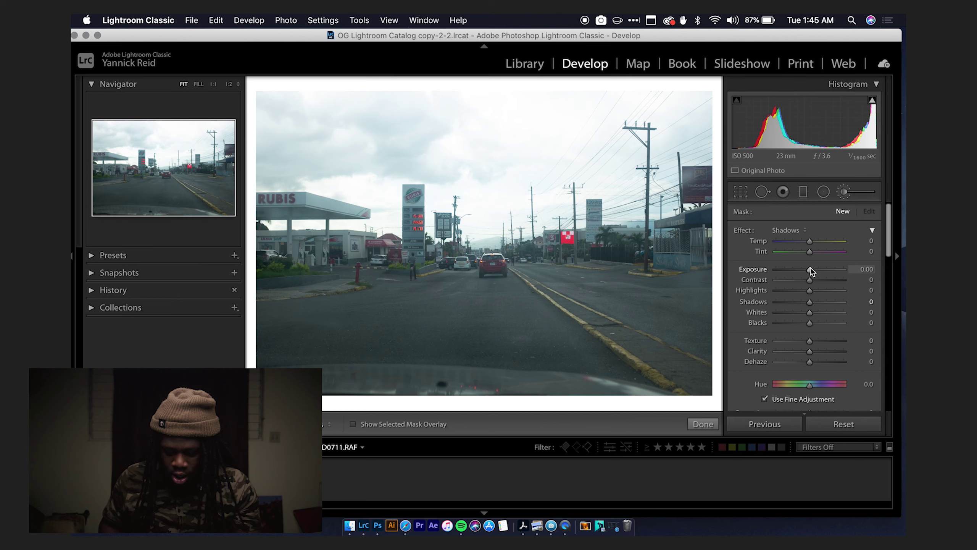
left_click_drag(809, 270, 786, 271)
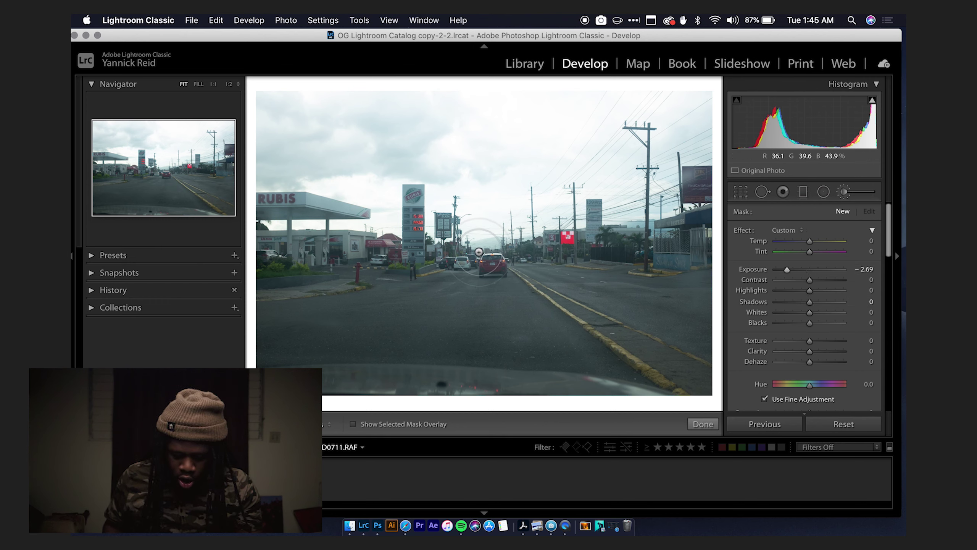
mouse_move(490, 252)
left_mouse_down()
mouse_move(424, 264)
mouse_move(526, 231)
mouse_move(584, 247)
mouse_move(507, 273)
mouse_move(372, 259)
mouse_move(406, 230)
mouse_move(510, 218)
mouse_move(571, 218)
mouse_move(580, 234)
mouse_move(499, 266)
mouse_move(395, 267)
mouse_move(355, 252)
mouse_move(412, 206)
mouse_move(500, 189)
mouse_move(564, 188)
mouse_move(597, 217)
mouse_move(526, 256)
mouse_move(380, 258)
mouse_move(367, 205)
mouse_move(489, 148)
mouse_move(594, 183)
mouse_move(593, 275)
mouse_move(438, 287)
mouse_move(348, 255)
mouse_move(404, 153)
mouse_move(497, 134)
mouse_move(560, 177)
mouse_move(573, 290)
mouse_move(440, 285)
mouse_move(349, 252)
mouse_move(411, 151)
mouse_move(490, 131)
mouse_move(560, 154)
mouse_move(595, 224)
left_mouse_up()
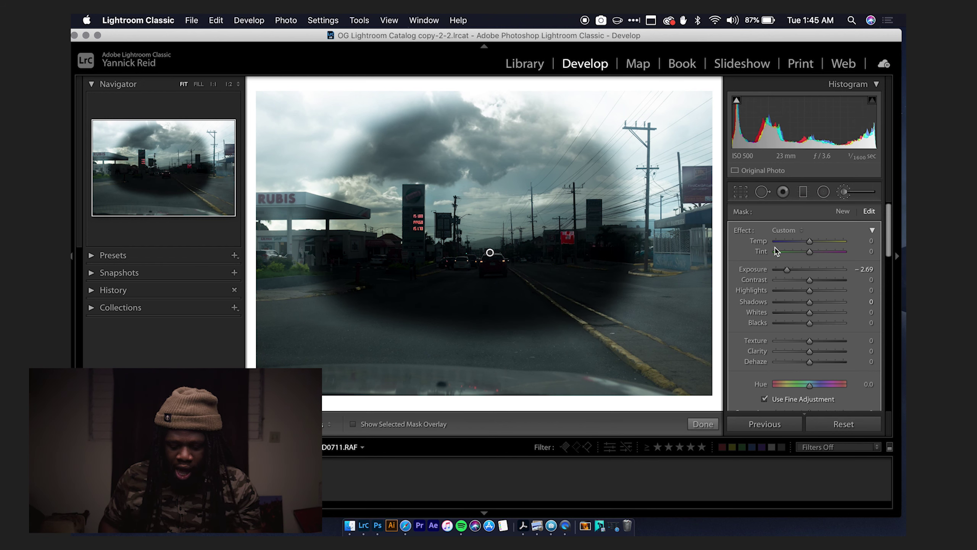
Try an Exposure of -2.61 and a shifted position for the brushed area with its mask overlay shown, and delete the mask
mouse_move(794, 273)
left_mouse_down()
mouse_move(824, 274)
mouse_move(788, 277)
left_mouse_up()
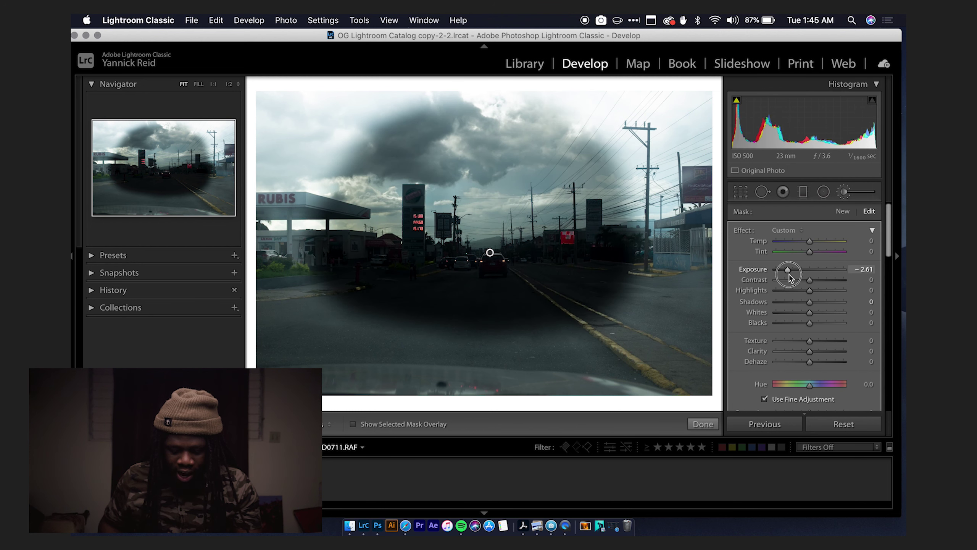
left_click(353, 424)
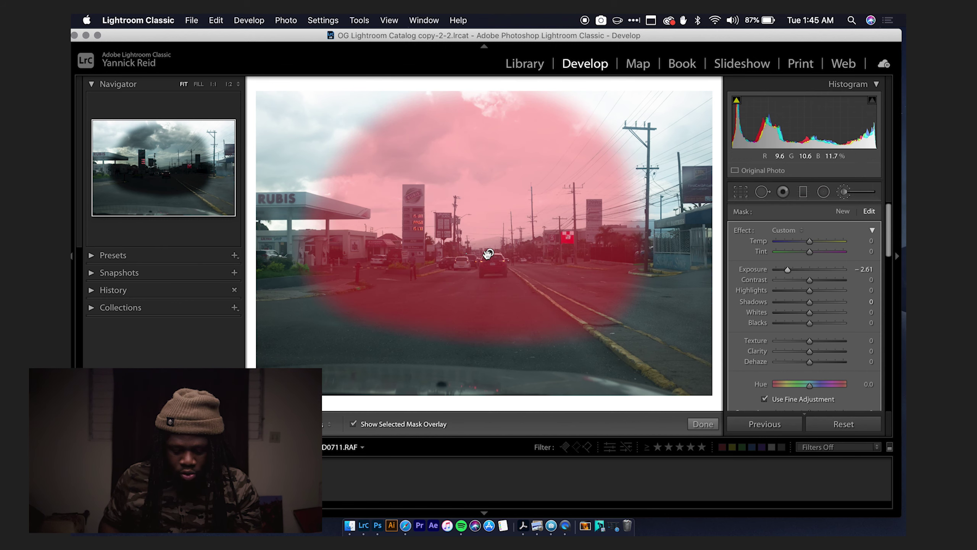
left_click_drag(488, 254, 534, 267)
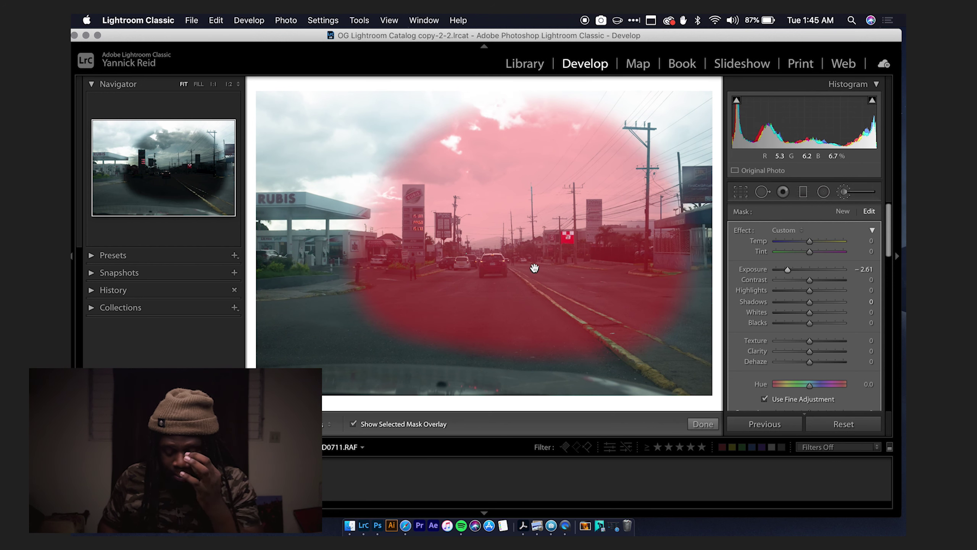
key("Delete")
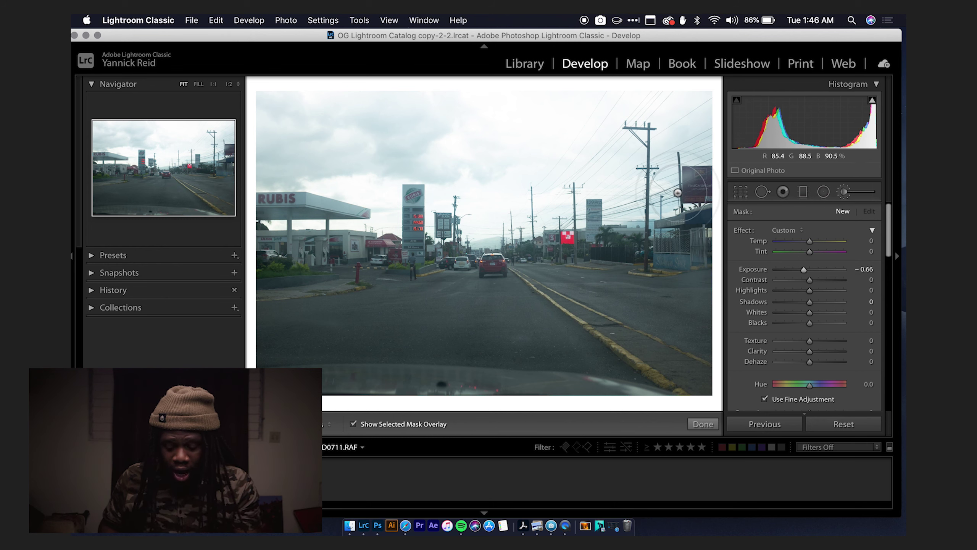
Try darkening the sky with a brushed mask at Exposure -0.66 and about -1.57 with the overlay hidden, and undo it
mouse_move(667, 168)
left_mouse_down()
mouse_move(640, 175)
mouse_move(662, 157)
mouse_move(670, 123)
mouse_move(630, 151)
mouse_move(554, 169)
mouse_move(546, 192)
mouse_move(565, 162)
mouse_move(621, 197)
mouse_move(611, 74)
mouse_move(546, 92)
mouse_move(491, 170)
mouse_move(497, 216)
mouse_move(511, 208)
mouse_move(436, 131)
mouse_move(370, 136)
mouse_move(293, 162)
left_mouse_up()
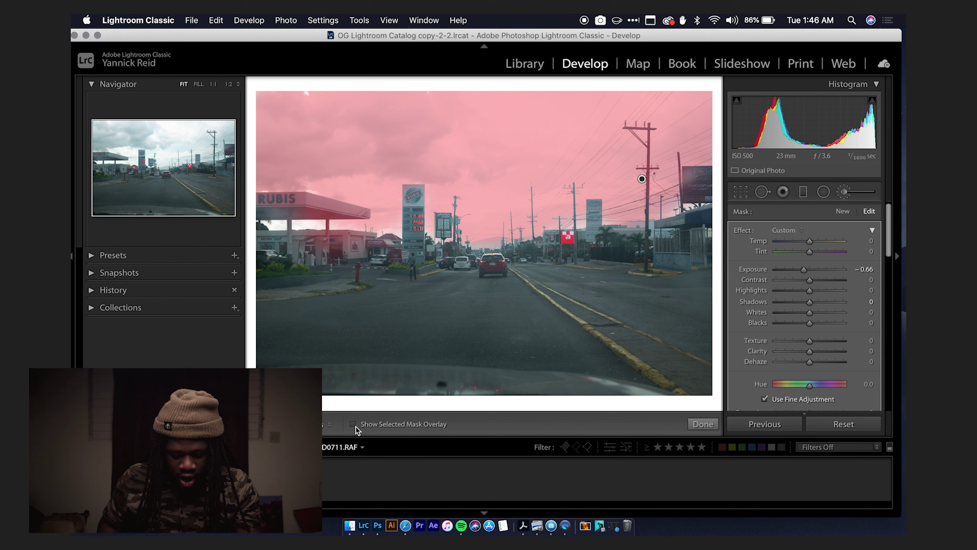
left_click(353, 424)
mouse_move(803, 269)
left_mouse_down()
mouse_move(791, 272)
mouse_move(800, 274)
left_mouse_up()
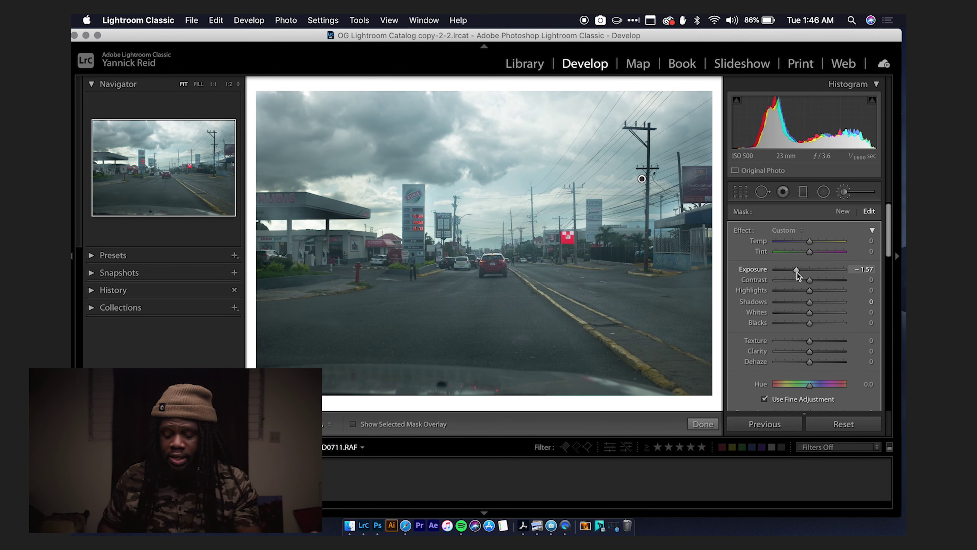
key("super+z")
Draw an oval Radial Filter with Exposure -0.66 over the clouds and gas station sign, and switch to the next photo
left_click(823, 198)
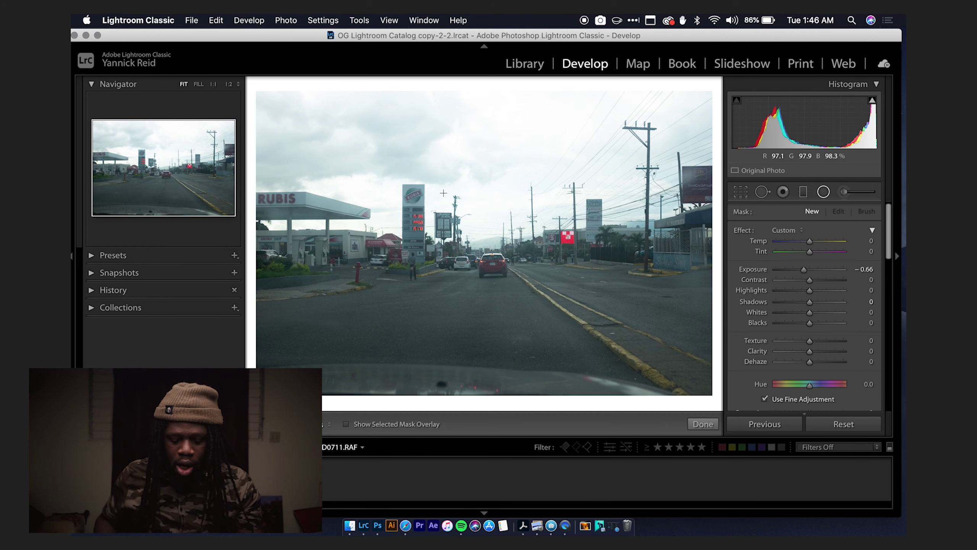
left_click_drag(406, 167, 466, 251)
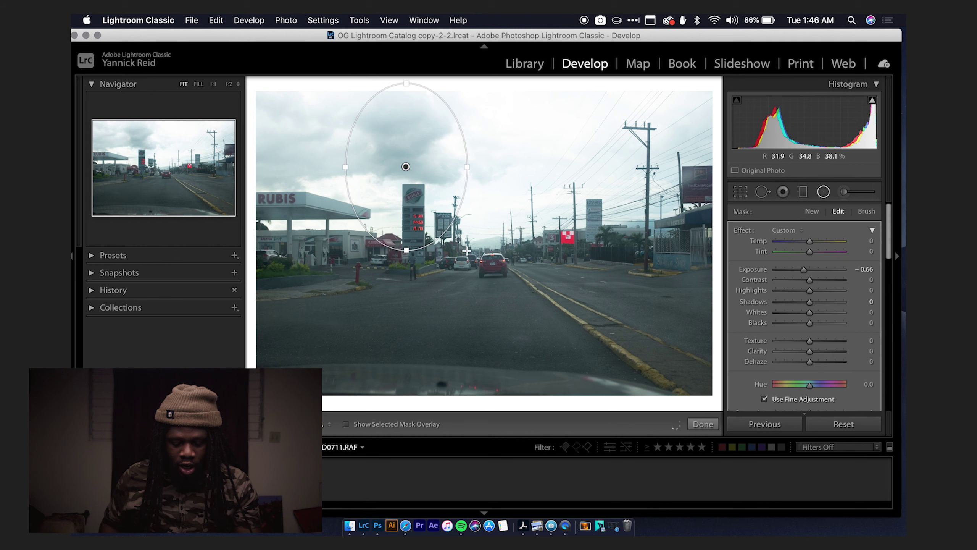
key("Right")
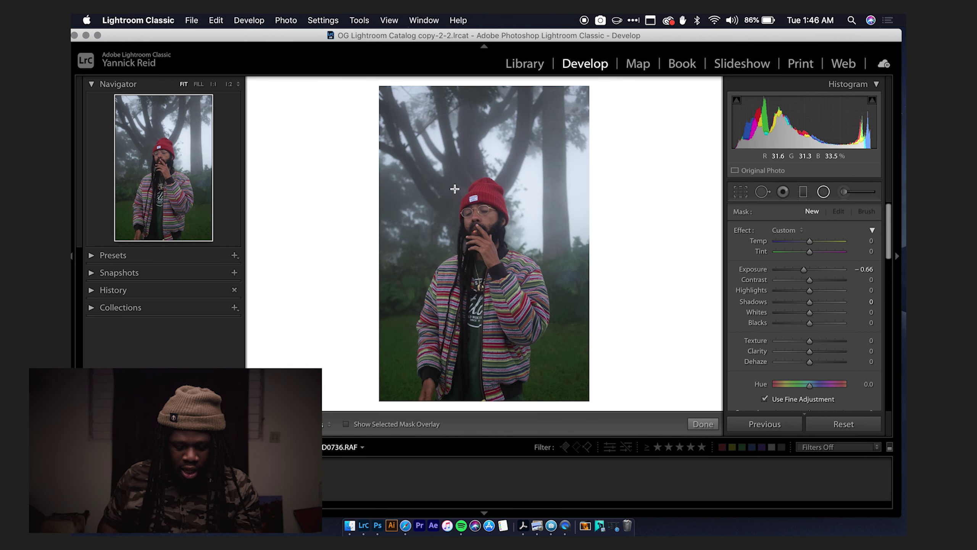
Try a Radial Filter around the man's head and torso with Exposure at 0.29
mouse_move(460, 203)
left_mouse_down()
mouse_move(512, 258)
mouse_move(517, 288)
left_mouse_up()
left_click_drag(803, 269, 813, 274)
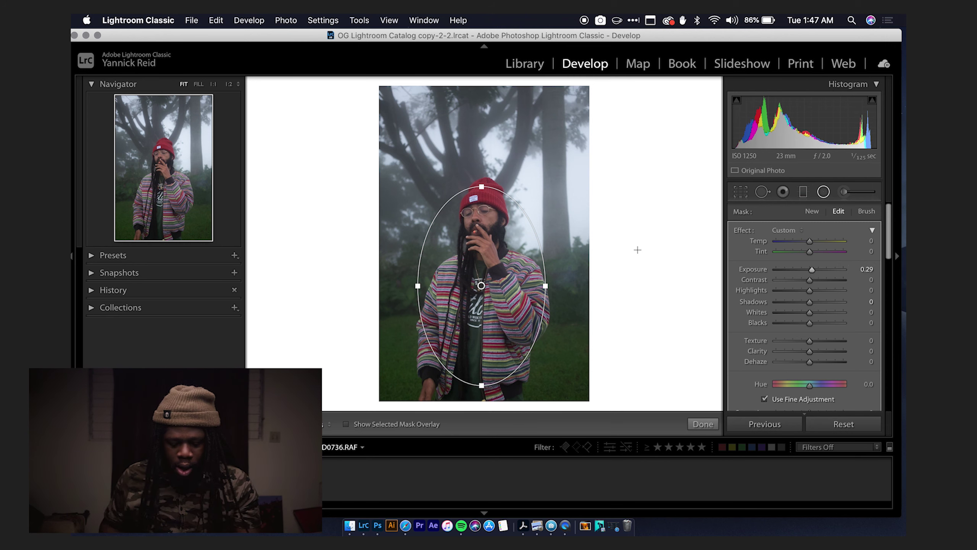
left_click_drag(477, 291, 477, 290)
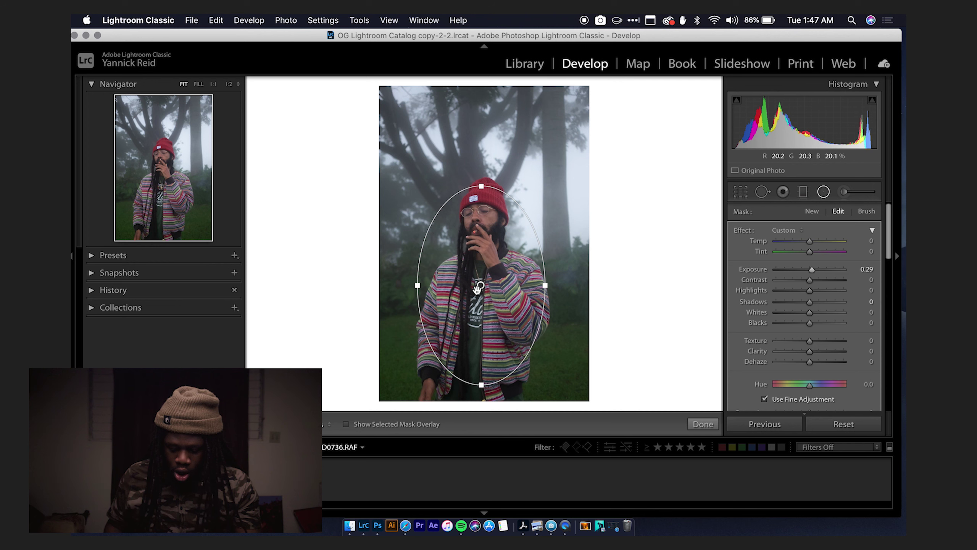
Try a small Radial Filter around the man's face with Exposure 0.31 and Contrast 19, and delete it
left_click(477, 250)
left_click_drag(468, 199, 486, 236)
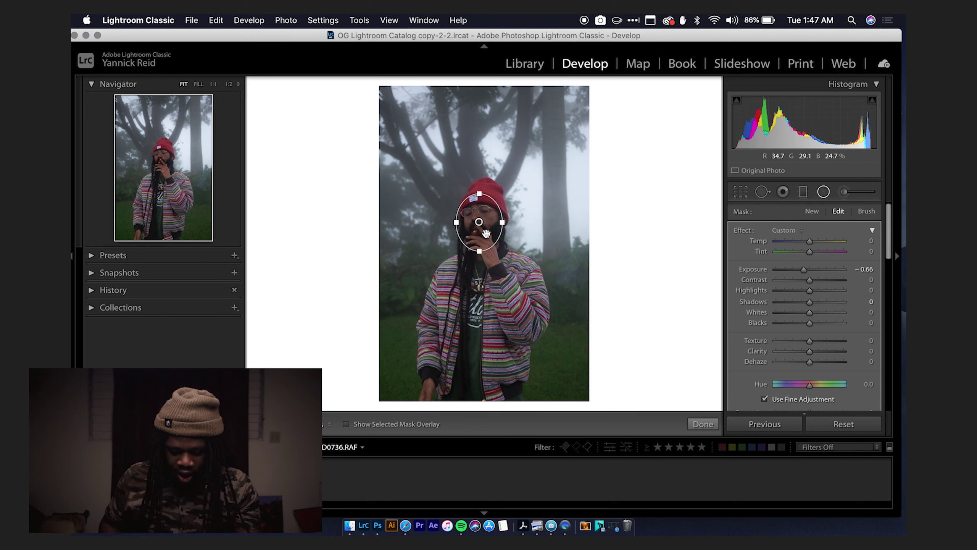
left_click(816, 269)
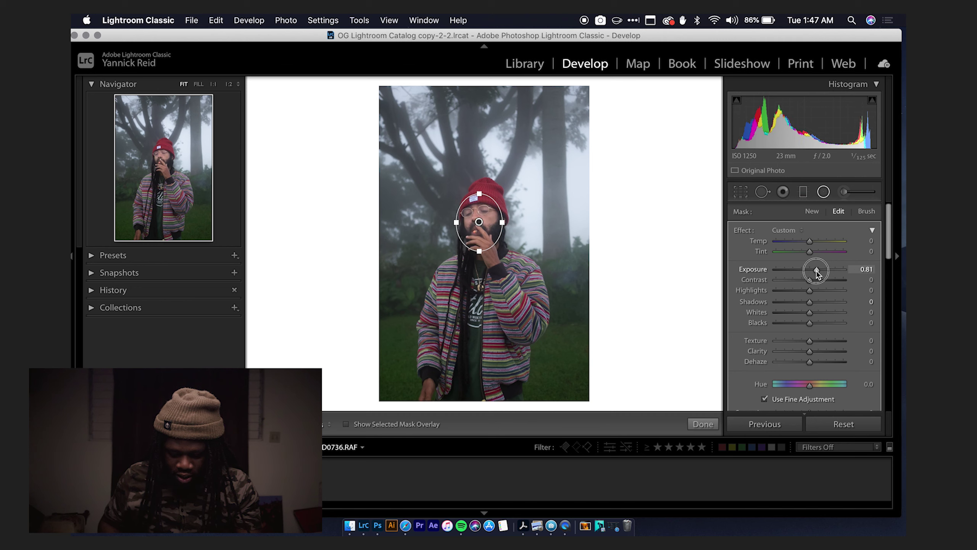
left_click_drag(816, 270, 811, 270)
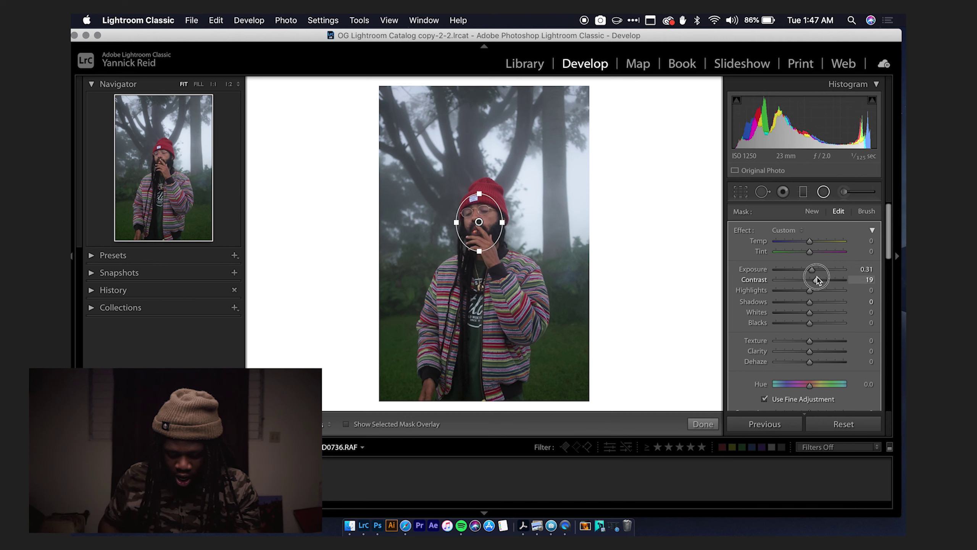
left_click(703, 423)
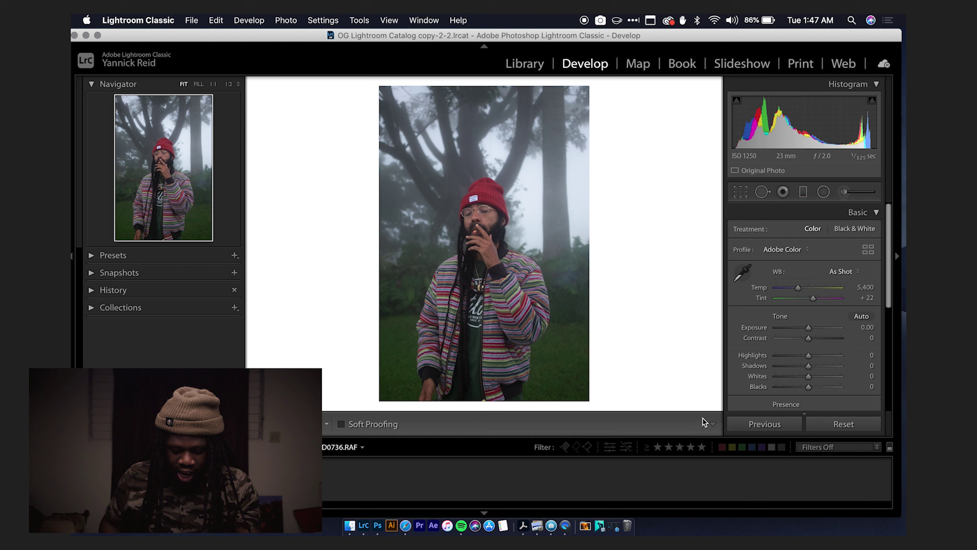
left_click(825, 196)
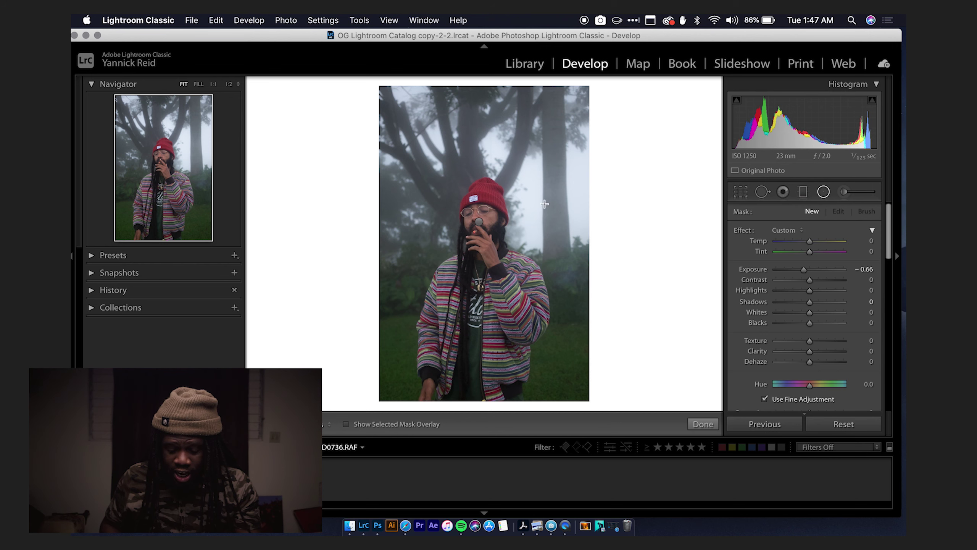
left_click(481, 223)
key("Delete")
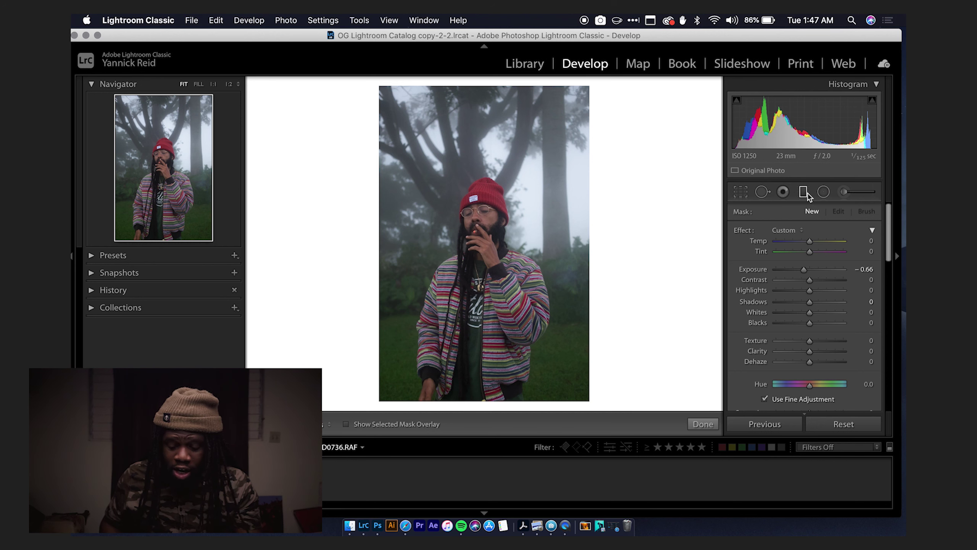
Switch to the fenced court photo and draw a Graduated Filter down over the sky with Exposure -0.66
key("Right")
key("Right")
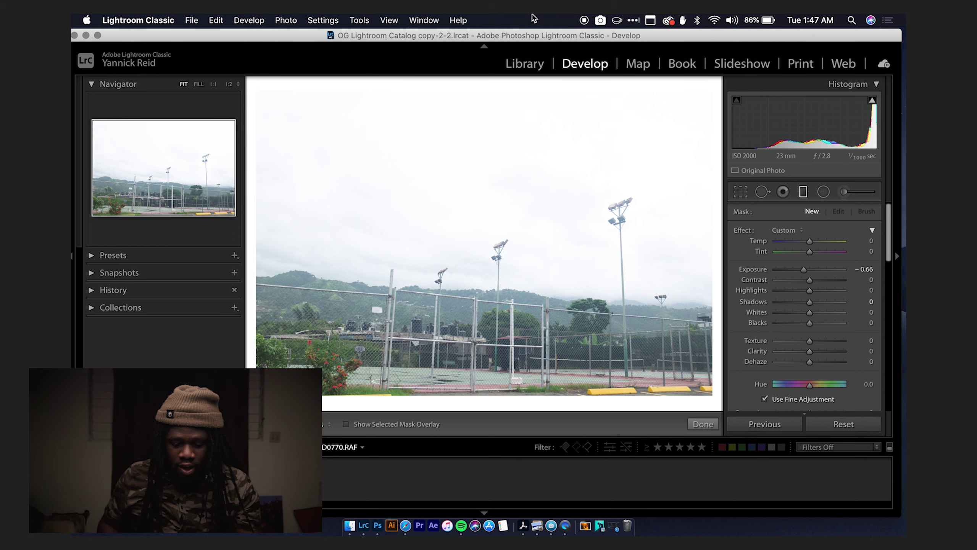
left_click_drag(471, 79, 484, 299)
left_click_drag(462, 331, 464, 366)
left_click_drag(468, 222, 467, 247)
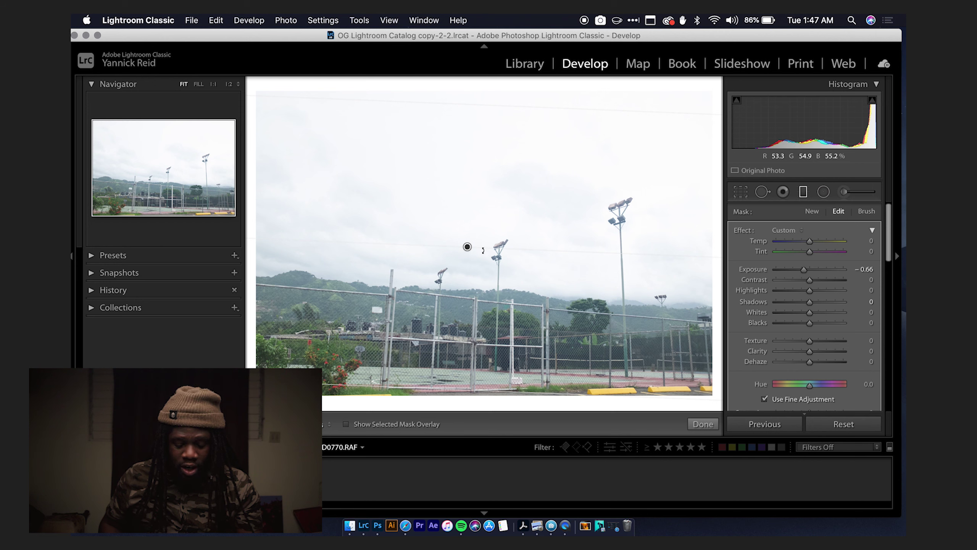
Show the selected mask overlay to inspect the graduated filter's coverage, and hide it again
left_click(348, 429)
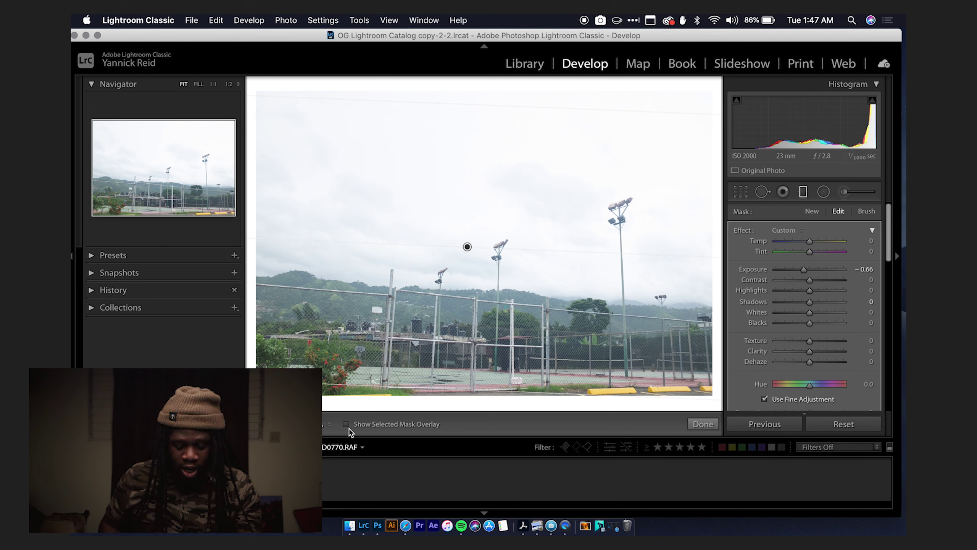
left_click(346, 424)
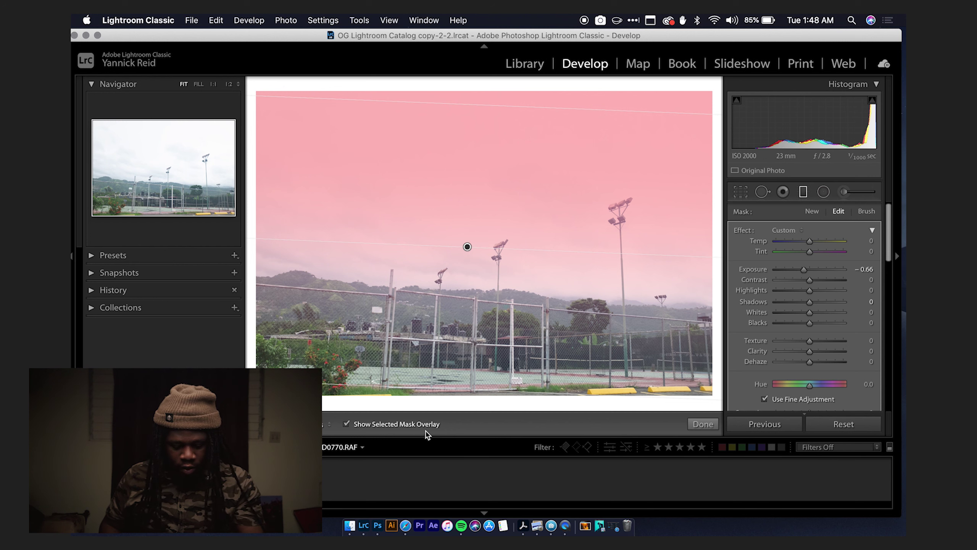
left_click(346, 424)
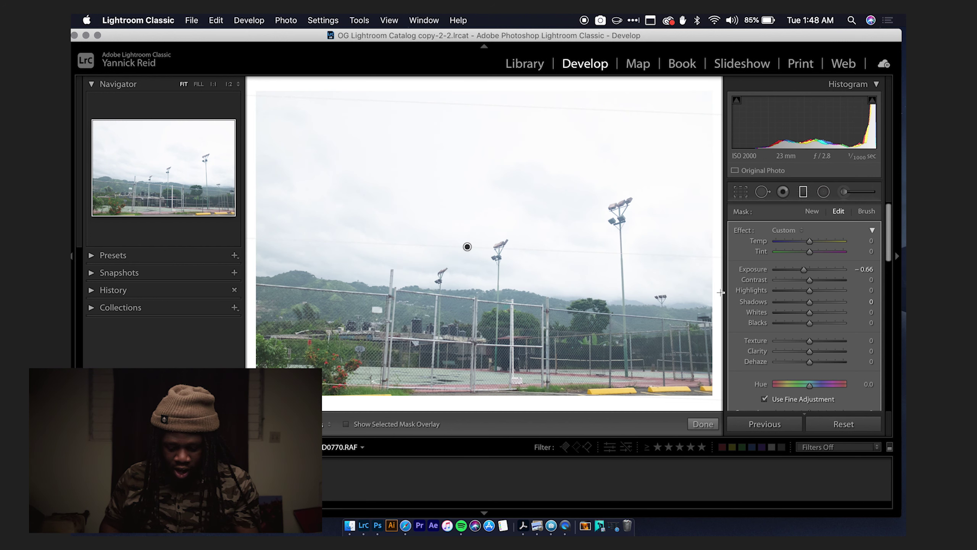
Lower the graduated filter towards the hills and set its Exposure to -2.05, Temp to -2, Contrast to -5 and Clarity to 2
left_click_drag(800, 272, 792, 270)
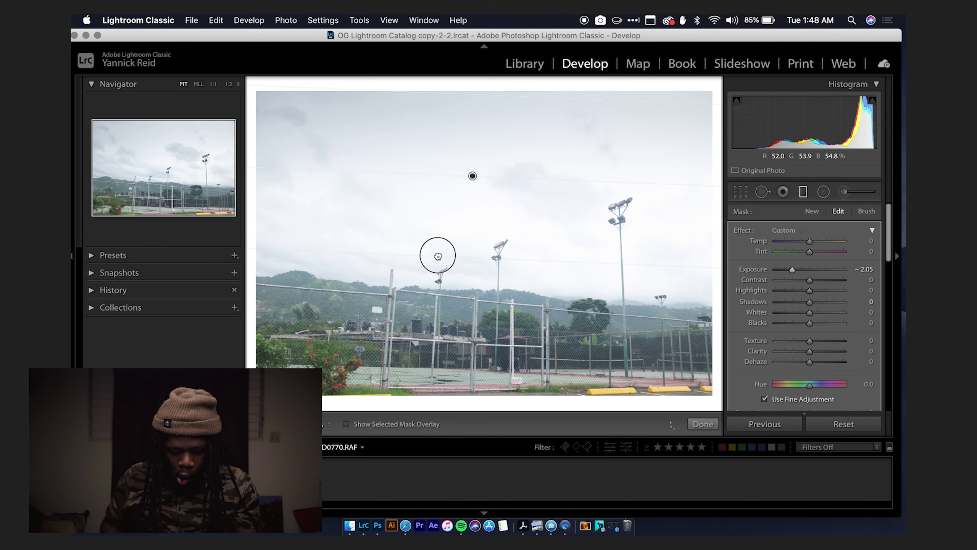
left_click_drag(470, 175, 469, 279)
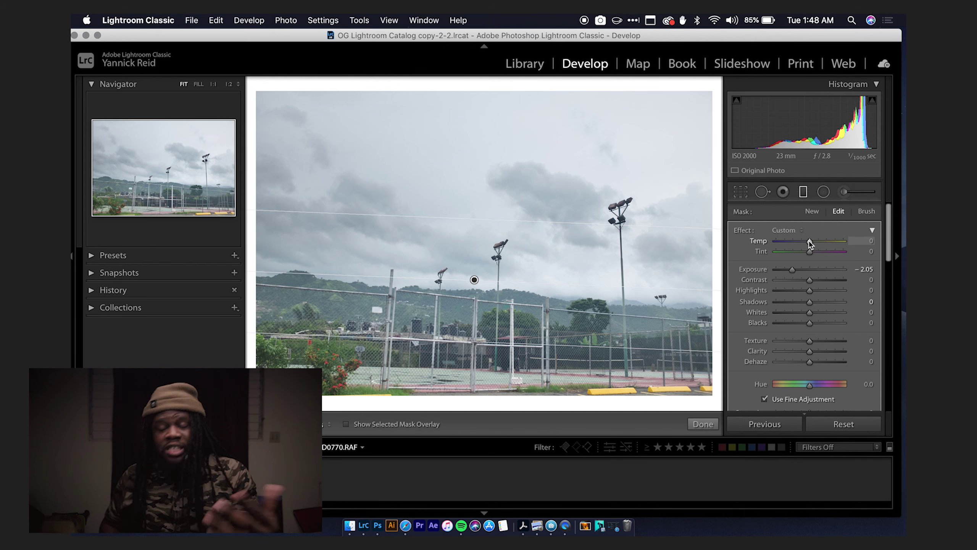
mouse_move(809, 242)
left_mouse_down()
mouse_move(781, 244)
mouse_move(828, 240)
mouse_move(814, 245)
left_mouse_up()
mouse_move(809, 280)
left_mouse_down()
mouse_move(826, 280)
mouse_move(808, 280)
left_mouse_up()
mouse_move(810, 351)
left_mouse_down()
mouse_move(825, 351)
mouse_move(810, 355)
left_mouse_up()
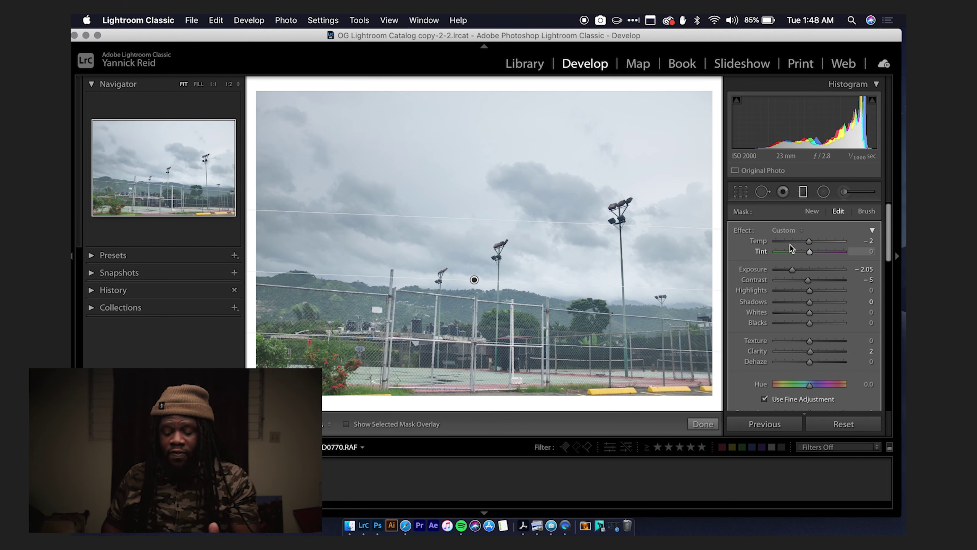
Apply the Crips effect preset to the graduated filter and finish the masking
left_click(785, 230)
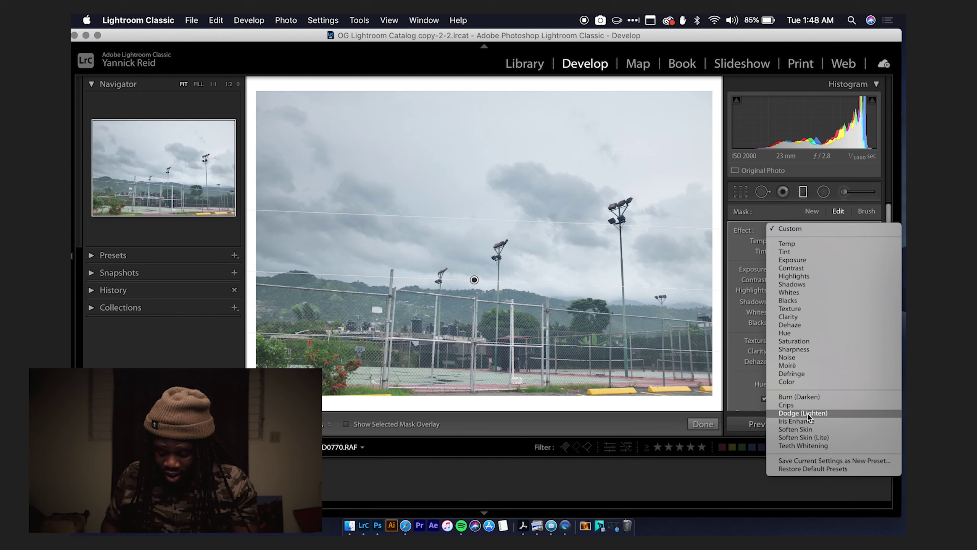
left_click(786, 404)
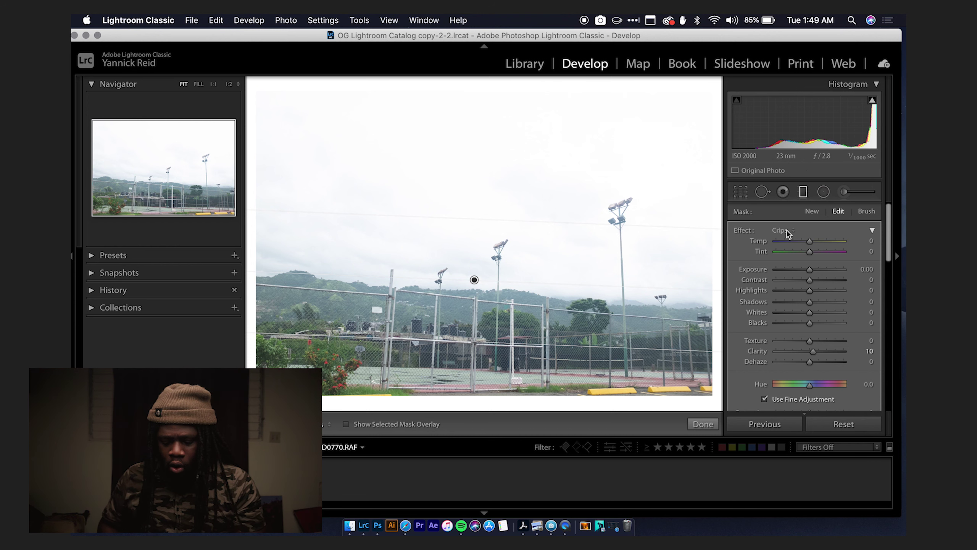
left_click(813, 211)
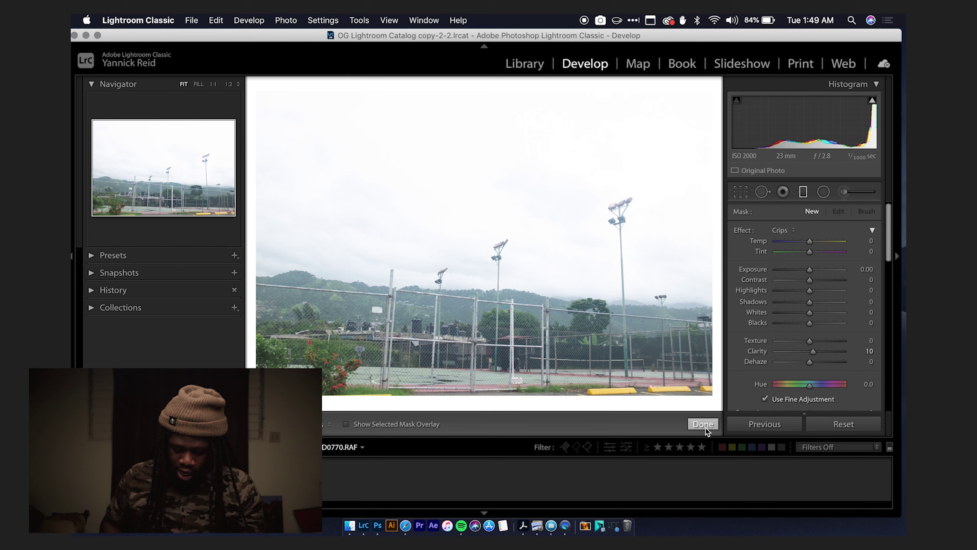
left_click(705, 427)
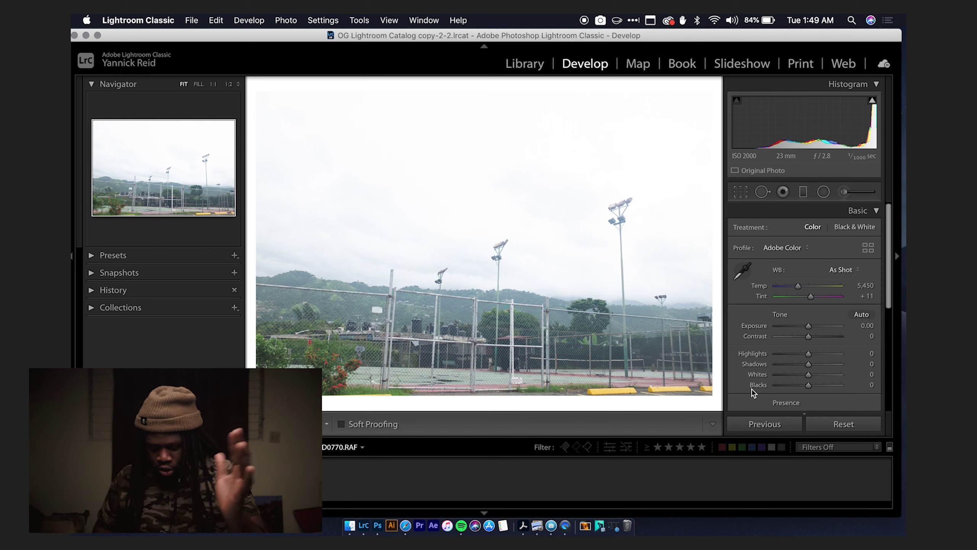
Apply the Julie Mango user preset to the court photo and set Exposure to -1.25
left_click(92, 255)
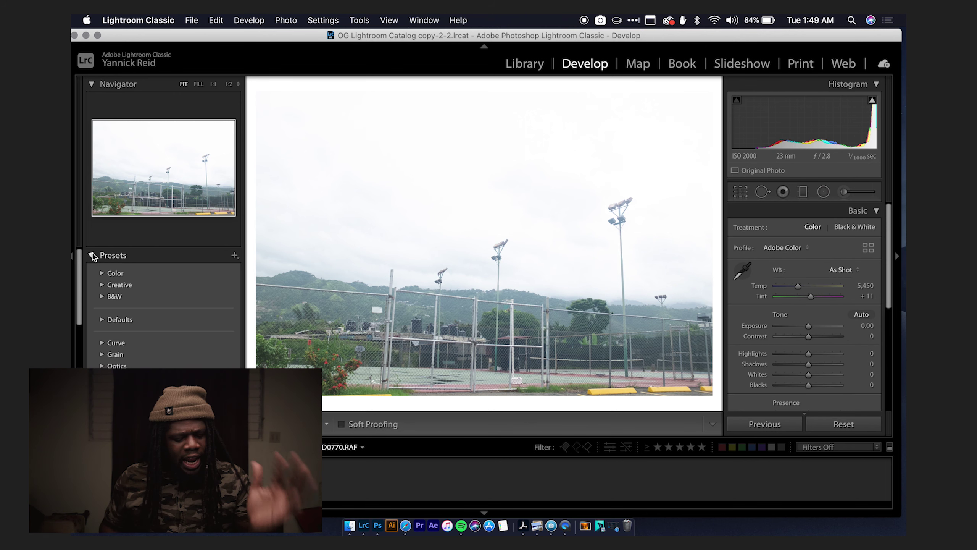
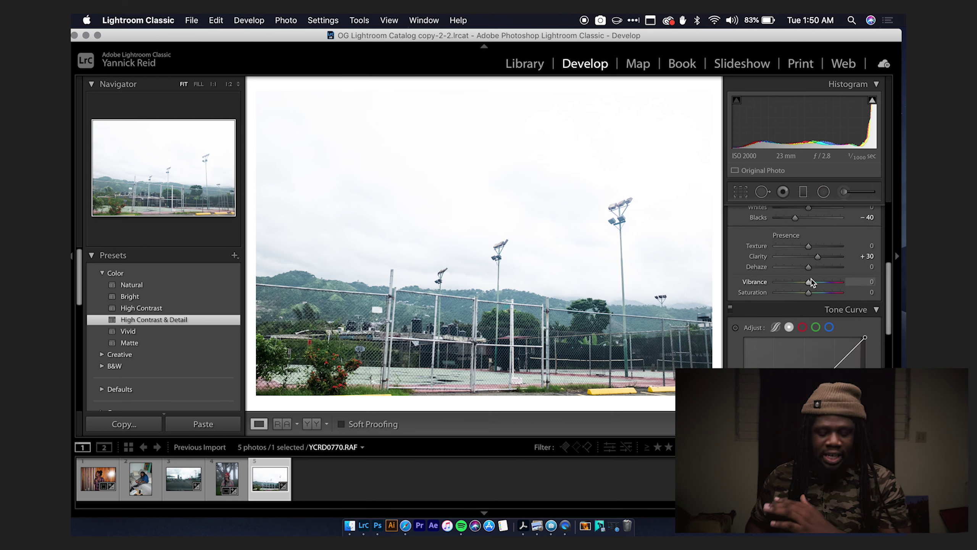
scroll(813, 282, "up", 6)
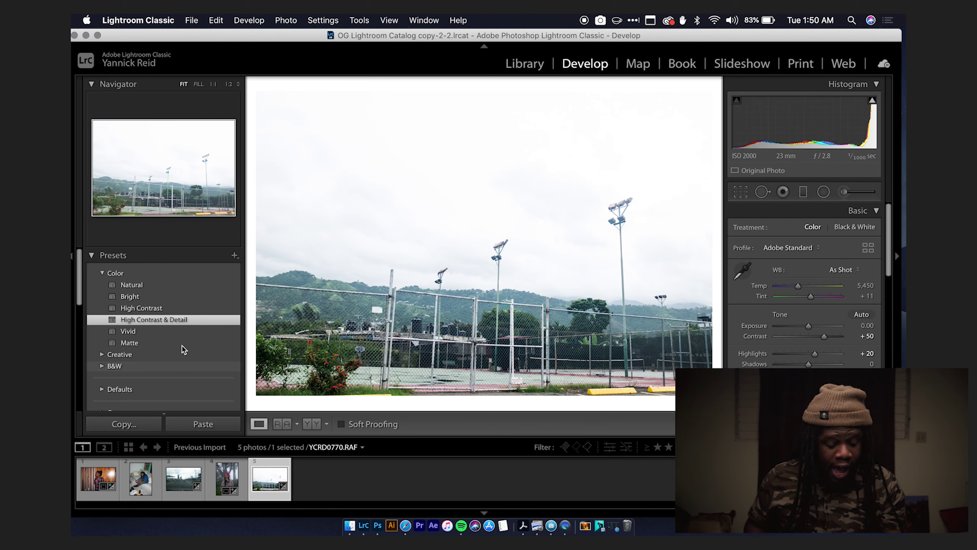
scroll(172, 339, "down", 10)
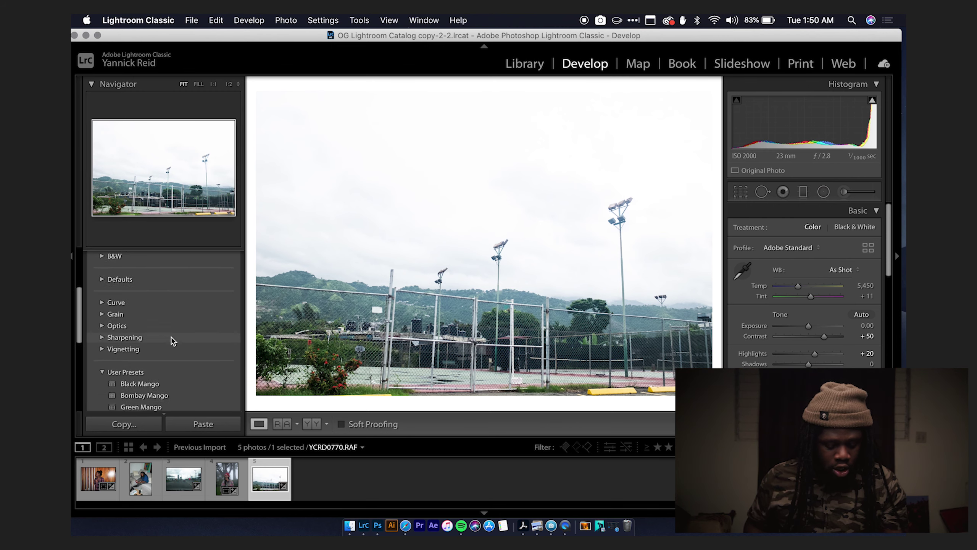
scroll(172, 338, "down", 2)
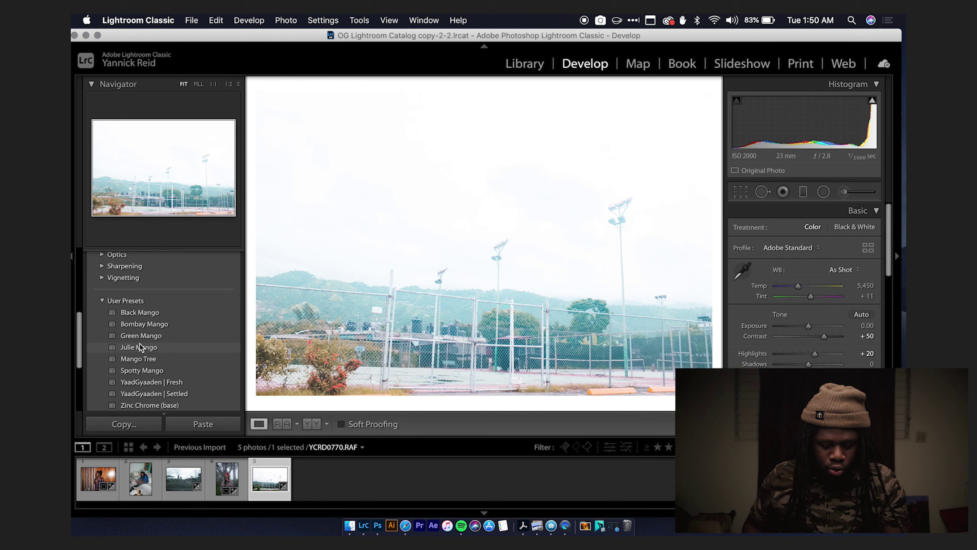
left_click(140, 347)
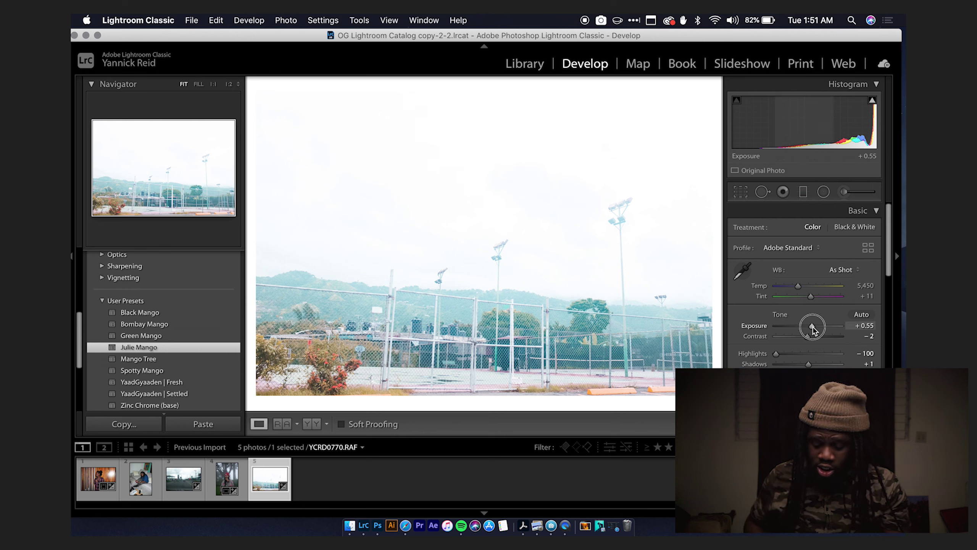
left_click_drag(810, 327, 801, 330)
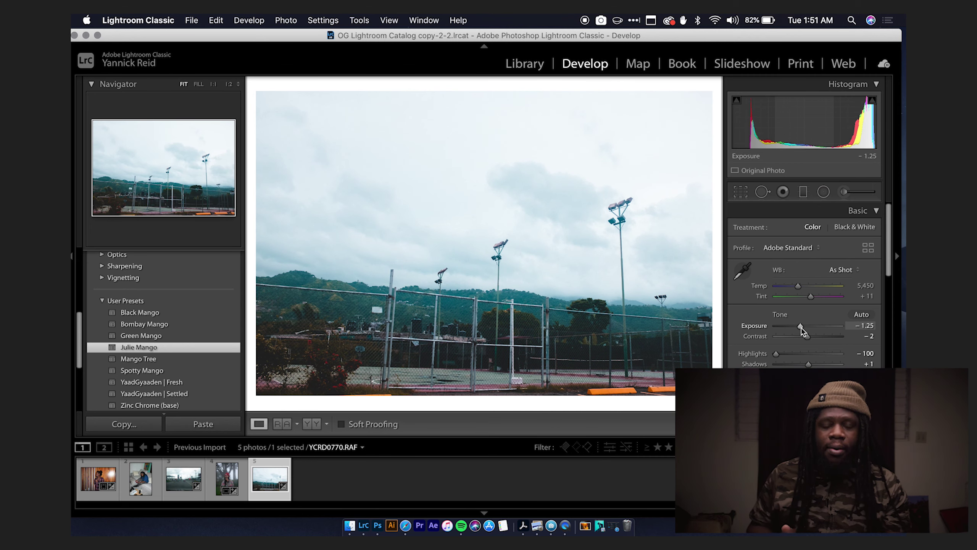
Switch to the portrait of the man in the red beanie, apply the Julie Mango preset and set Exposure to +0.30
left_click(231, 476)
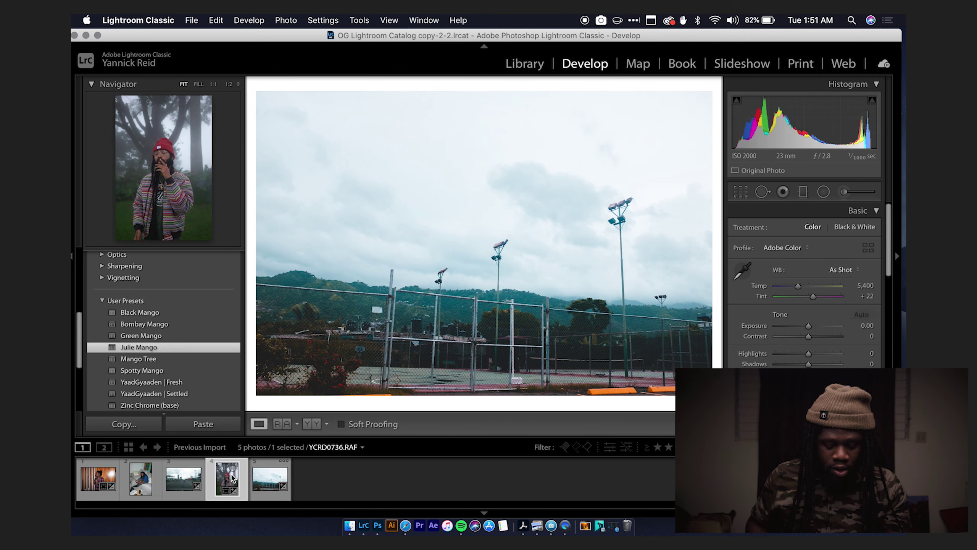
left_click(169, 348)
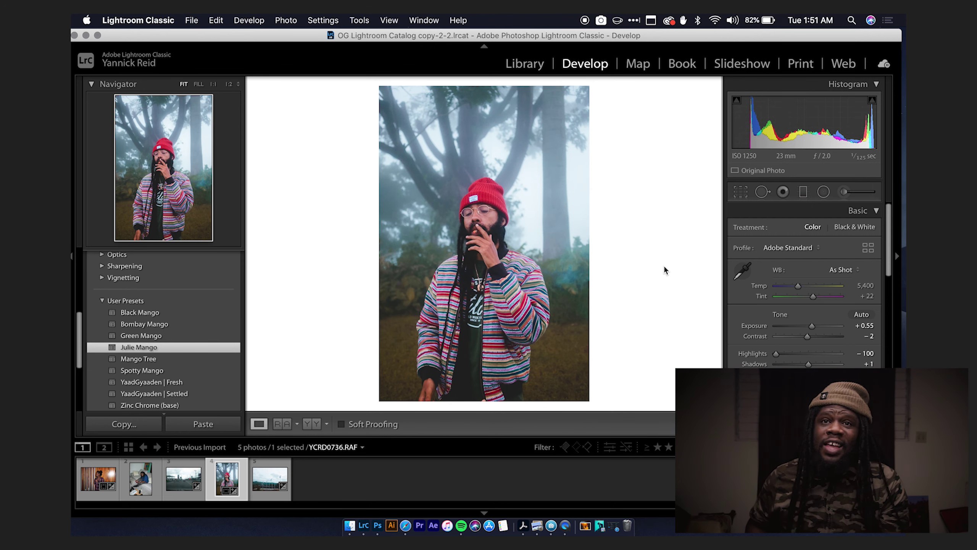
left_click(811, 327)
left_click_drag(811, 327, 809, 327)
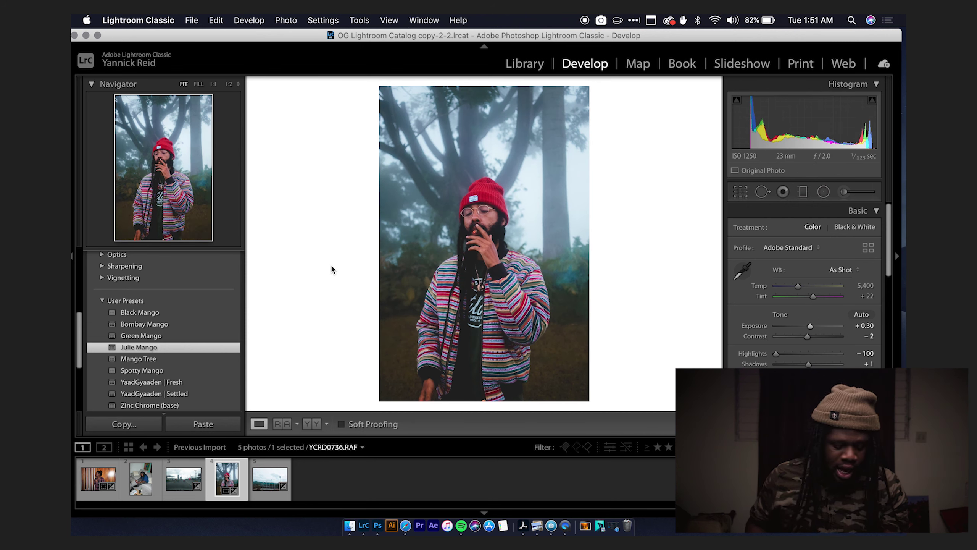
Apply the Zinc Chrome (base) preset followed by YaadGyaaden | Fresh to the portrait, and set Exposure to +0.25
scroll(212, 323, "down", 2)
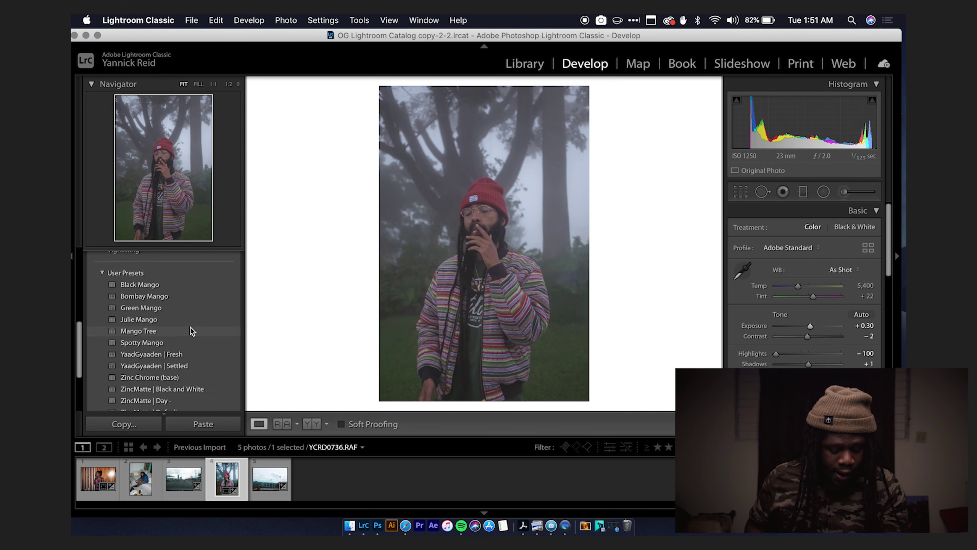
scroll(192, 331, "down", 1)
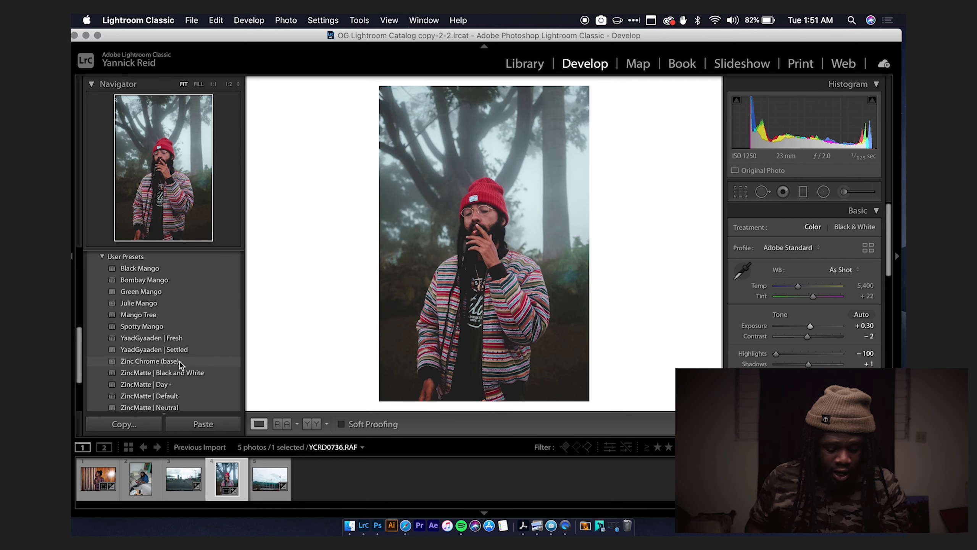
left_click(180, 361)
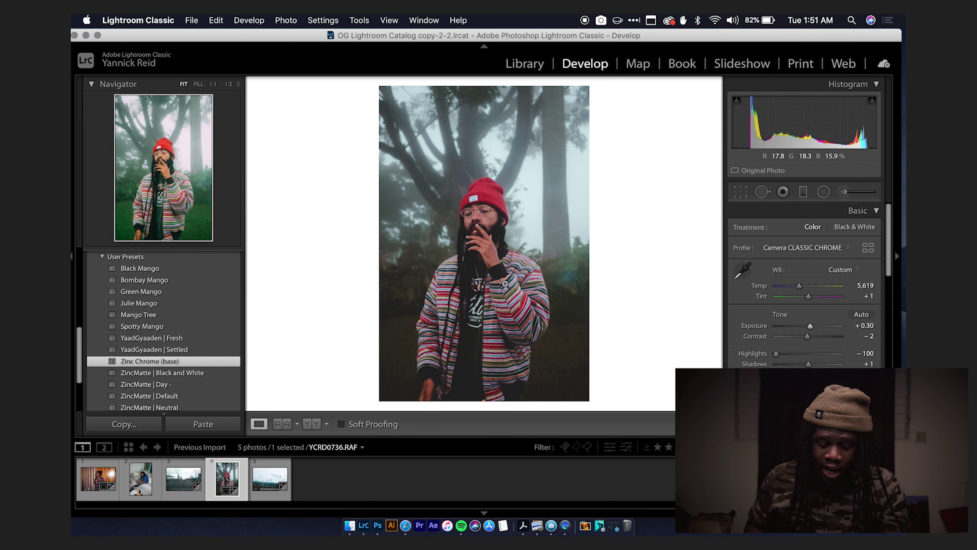
left_click(172, 339)
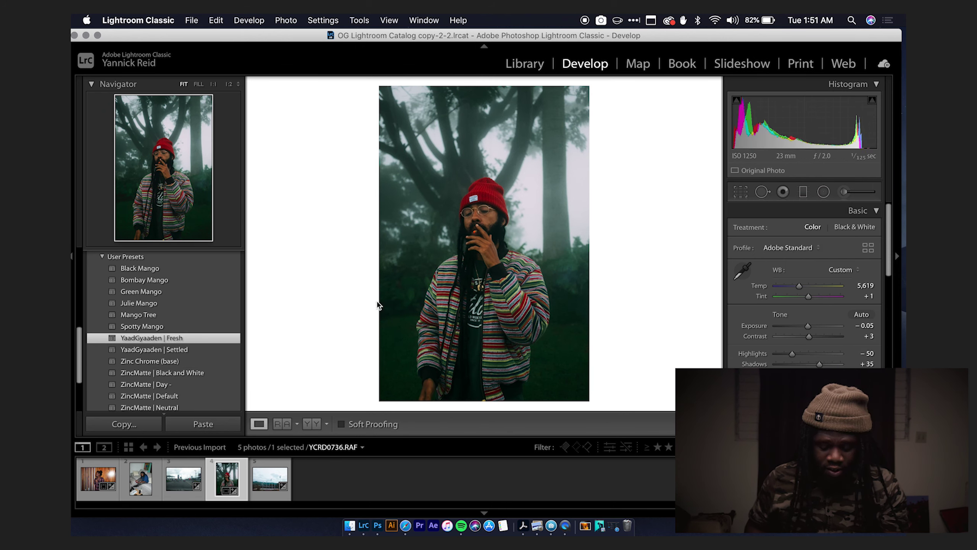
left_click_drag(808, 326, 810, 326)
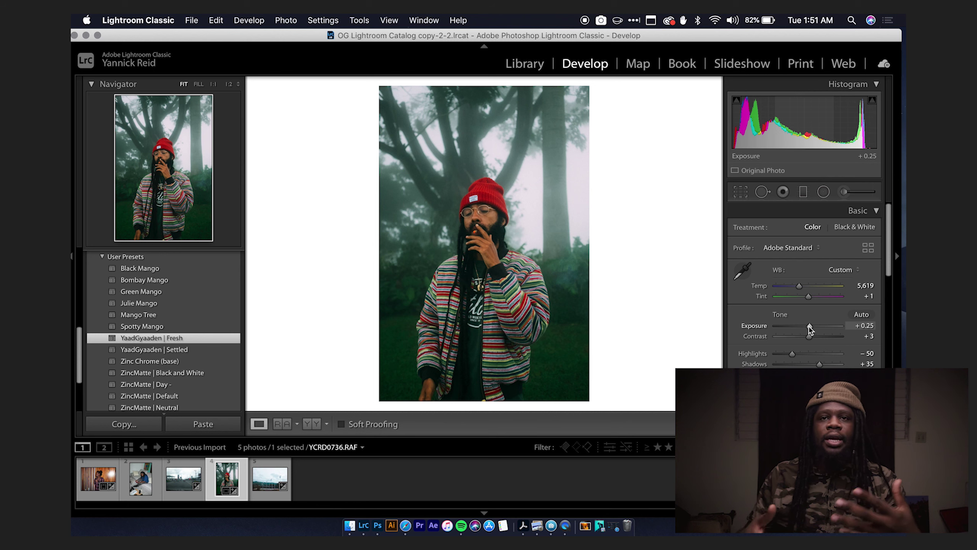